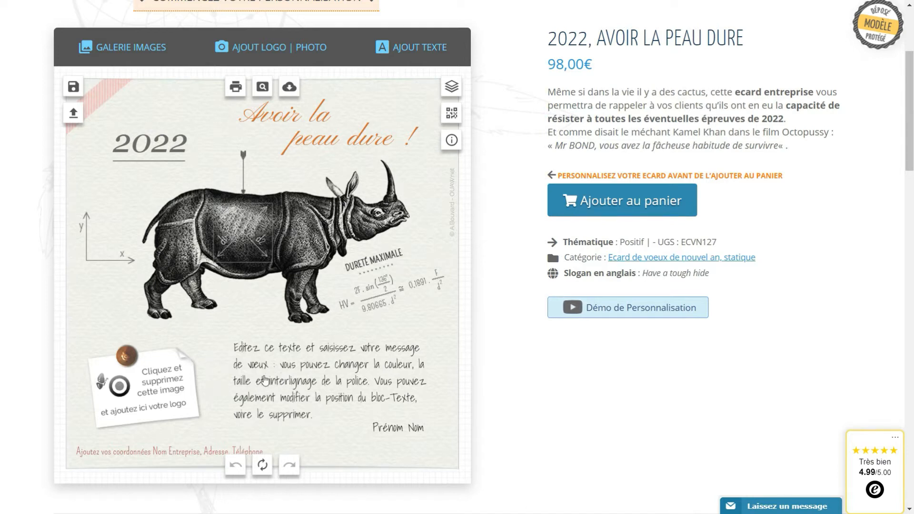
# Delete the 'Cliquez et supprimez cette image' logo placeholder from the pinned paper note.
pyautogui.click(159, 405)
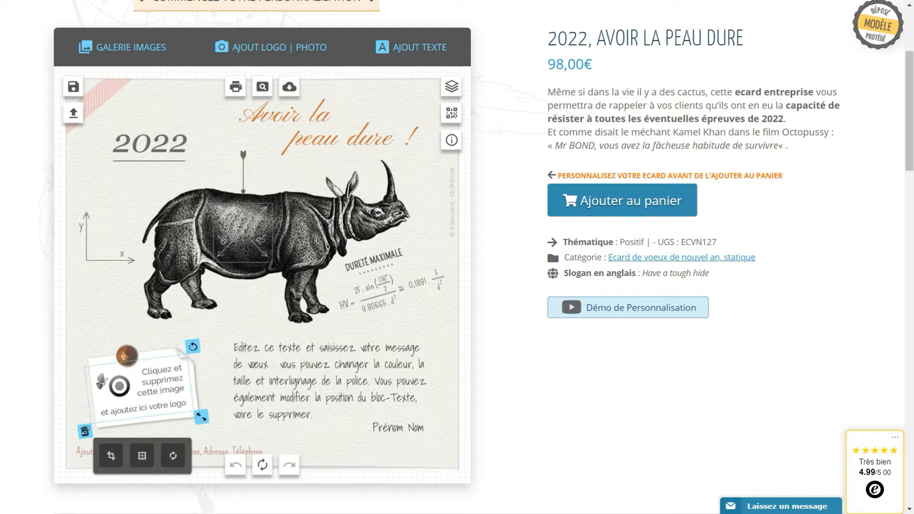
pyautogui.click(81, 431)
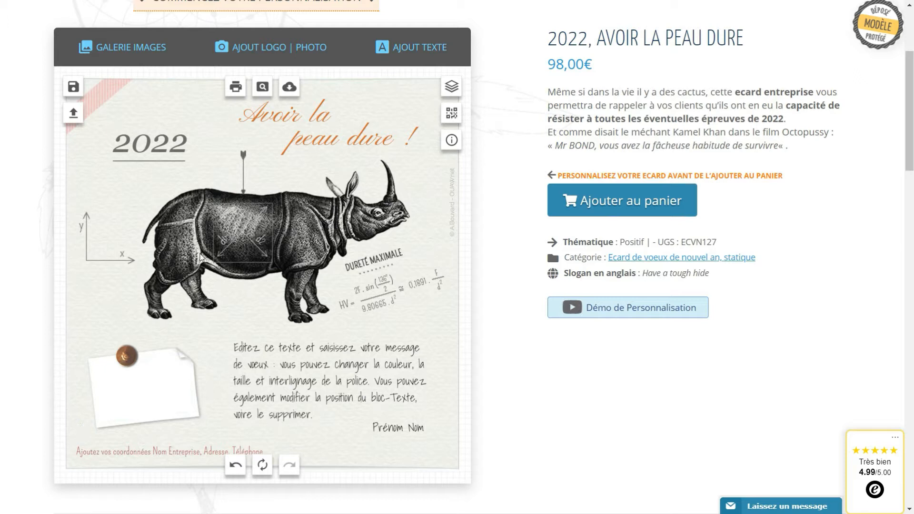
# In the AJOUT LOGO | PHOTO panel, remove the previously uploaded Capite Corpus logo thumbnail.
pyautogui.click(280, 56)
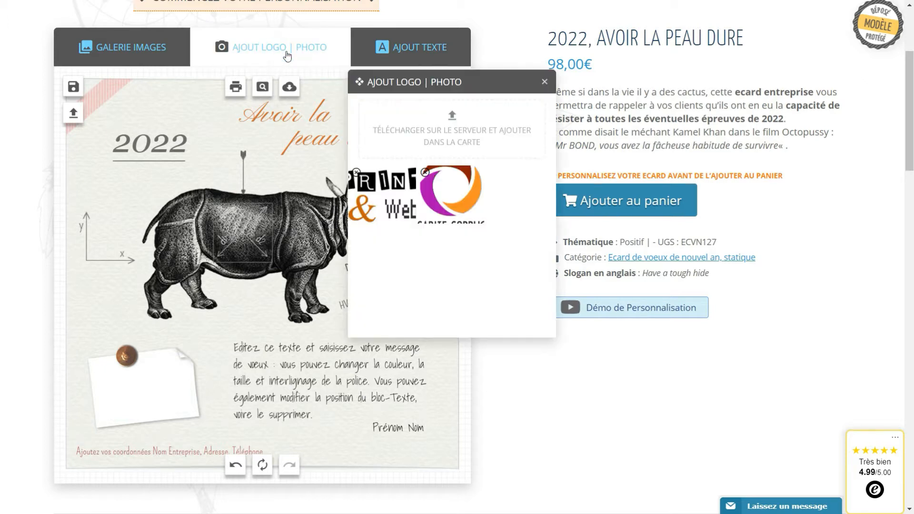
pyautogui.moveTo(354, 175)
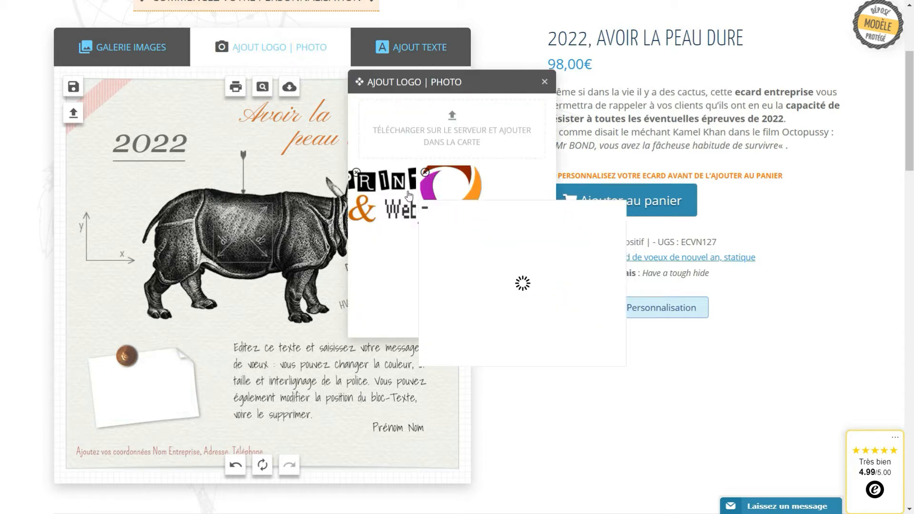
pyautogui.click(357, 174)
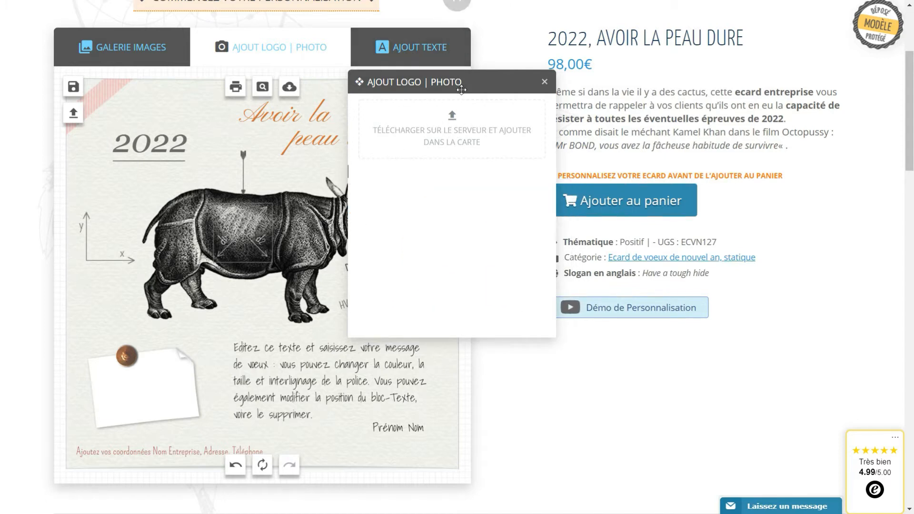
pyautogui.moveTo(462, 86); pyautogui.dragTo(479, 99)
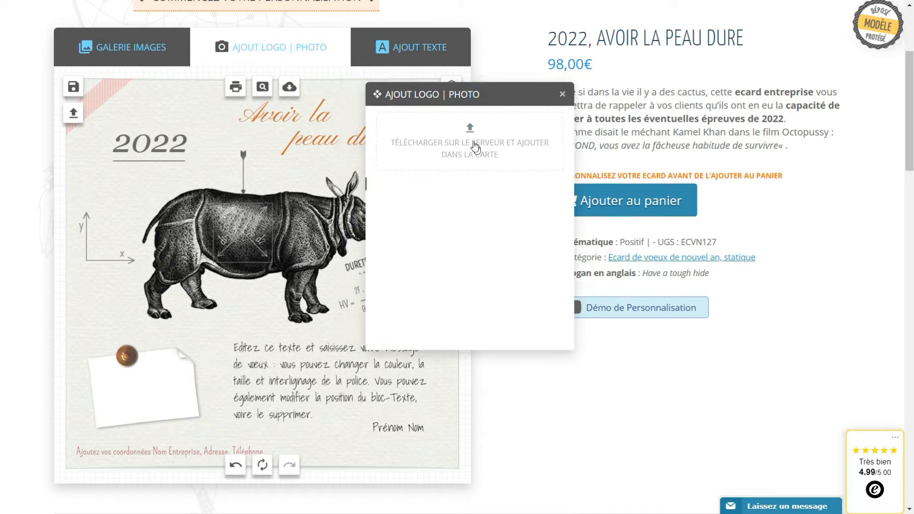
# Upload print-et-web.jpg from the computer and select the Print & Web logo on the card.
pyautogui.click(470, 136)
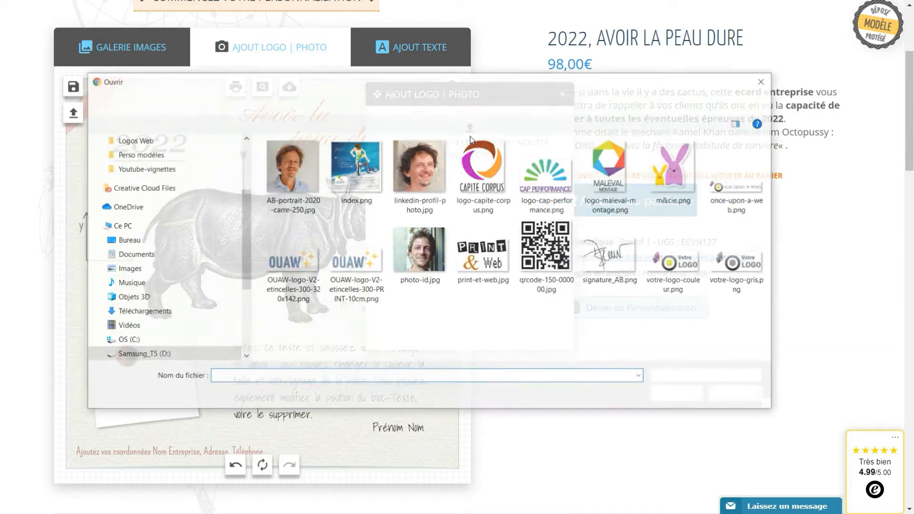
pyautogui.click(490, 265)
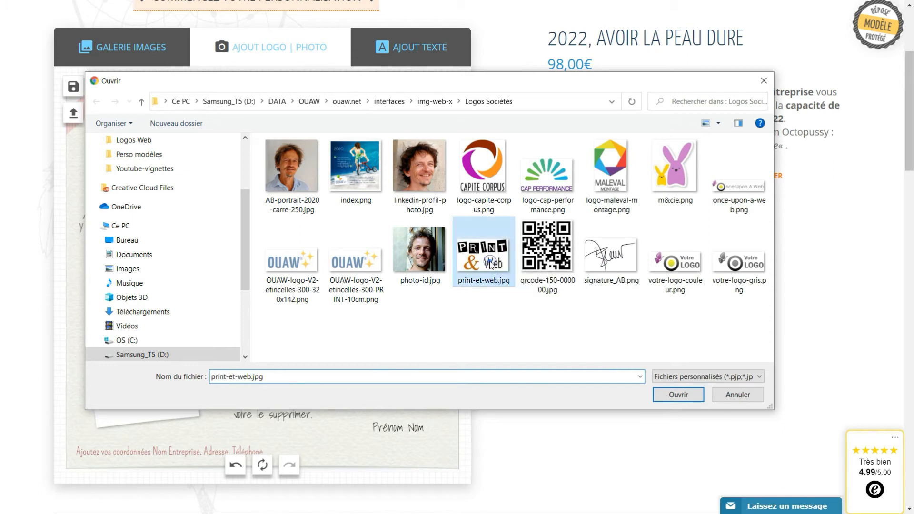
pyautogui.click(678, 395)
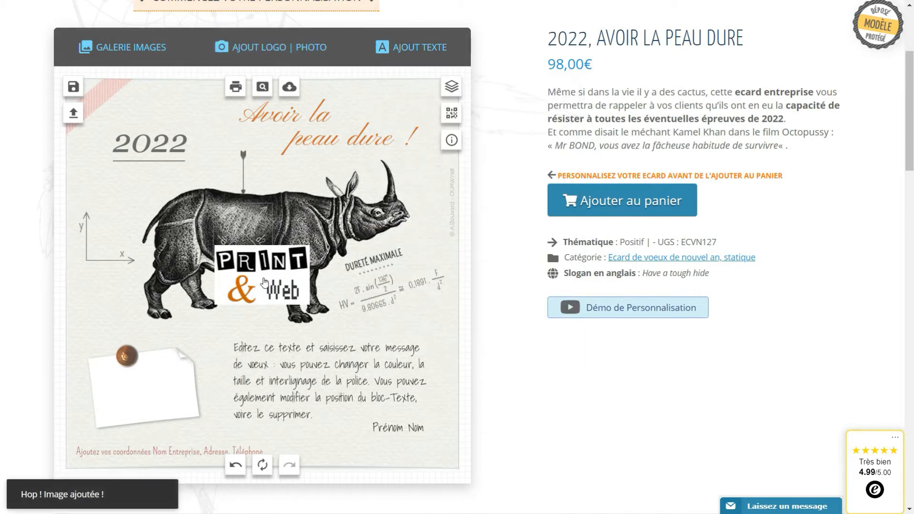
pyautogui.click(265, 281)
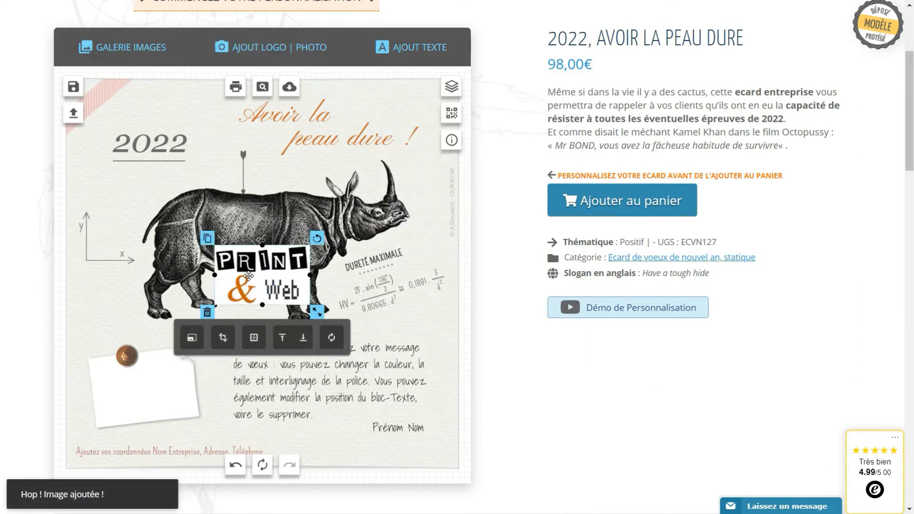
pyautogui.click(248, 276)
# Place the Print & Web logo on the note beneath the brown pin, tilted and shrunk to fit.
pyautogui.moveTo(248, 276); pyautogui.dragTo(146, 390)
pyautogui.scroll(-1, 231, 337)
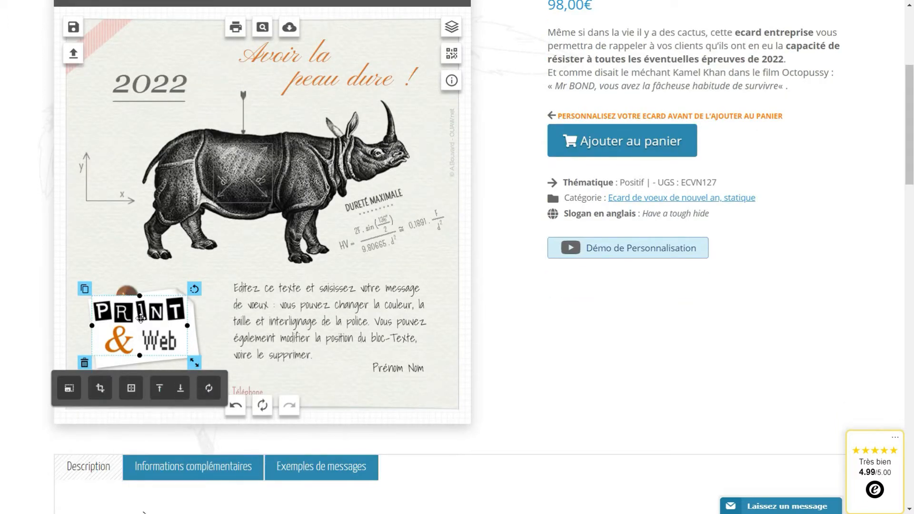
pyautogui.click(181, 389)
pyautogui.click(181, 392)
pyautogui.moveTo(161, 326); pyautogui.dragTo(164, 357)
pyautogui.moveTo(196, 291); pyautogui.dragTo(196, 287)
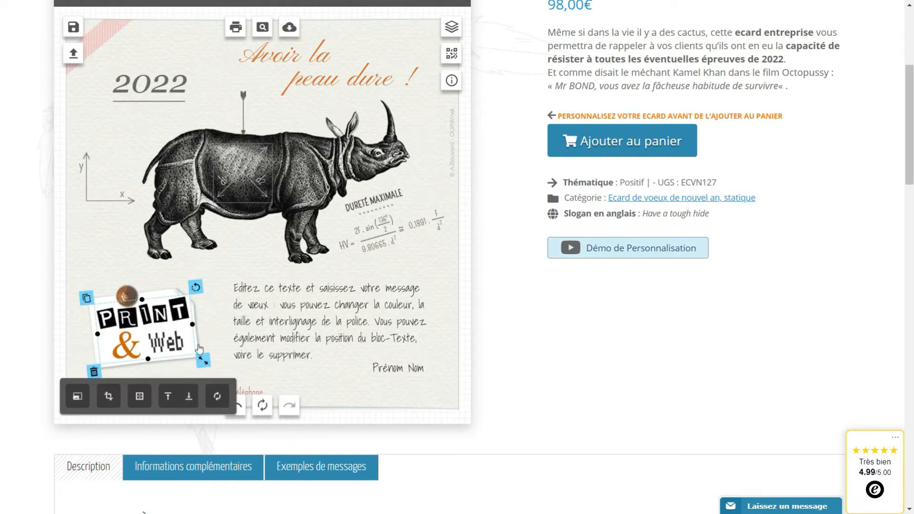
pyautogui.moveTo(199, 356); pyautogui.dragTo(190, 352)
pyautogui.moveTo(145, 329); pyautogui.dragTo(146, 329)
pyautogui.click(200, 403)
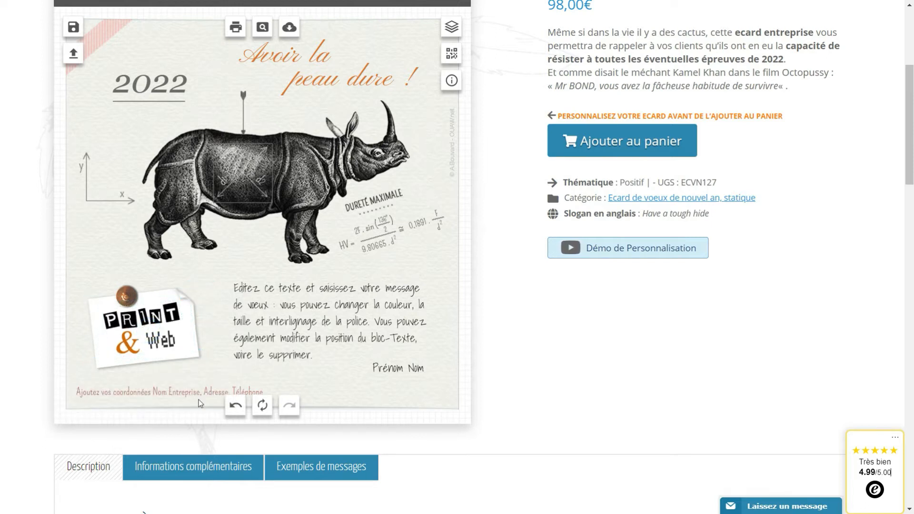
# Delete the Print & Web logo from the note.
pyautogui.click(155, 330)
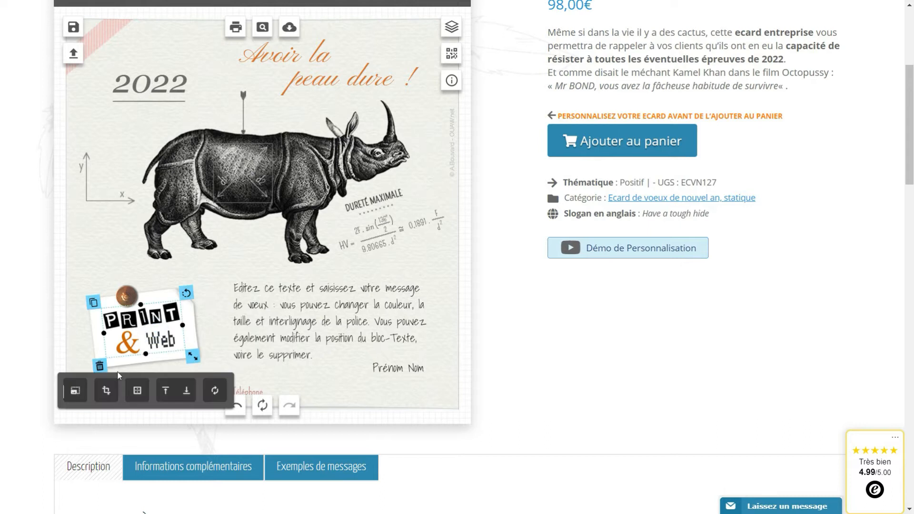
pyautogui.click(99, 365)
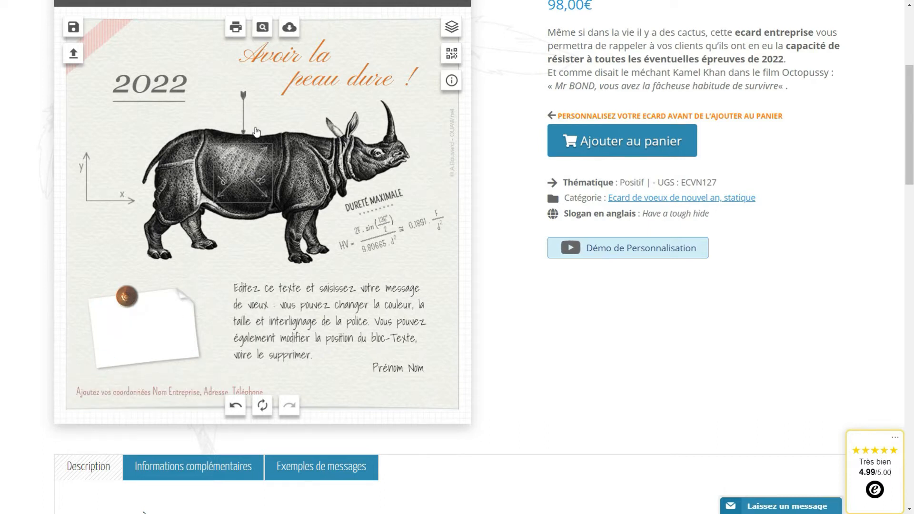
pyautogui.scroll(1, 265, 133)
# Upload logo-capite-corpus.png onto the card through AJOUT LOGO | PHOTO.
pyautogui.scroll(1, 265, 132)
pyautogui.click(272, 47)
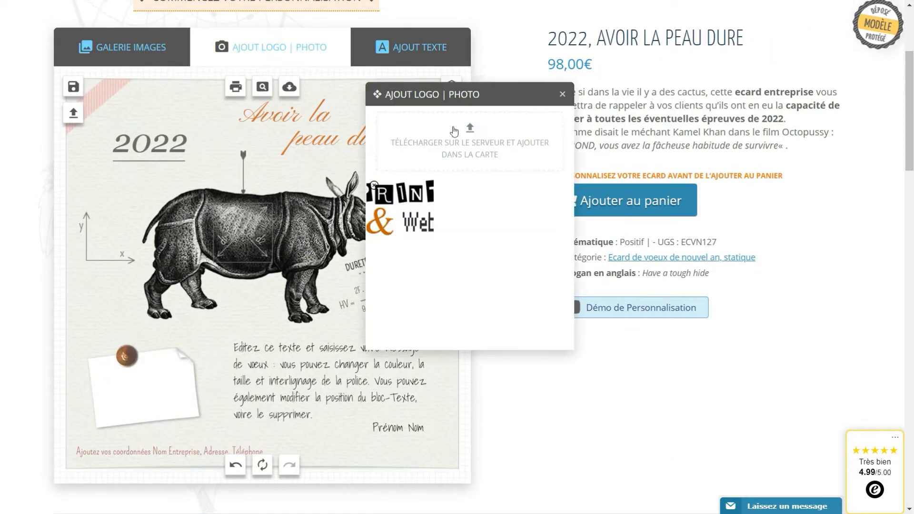
pyautogui.click(470, 129)
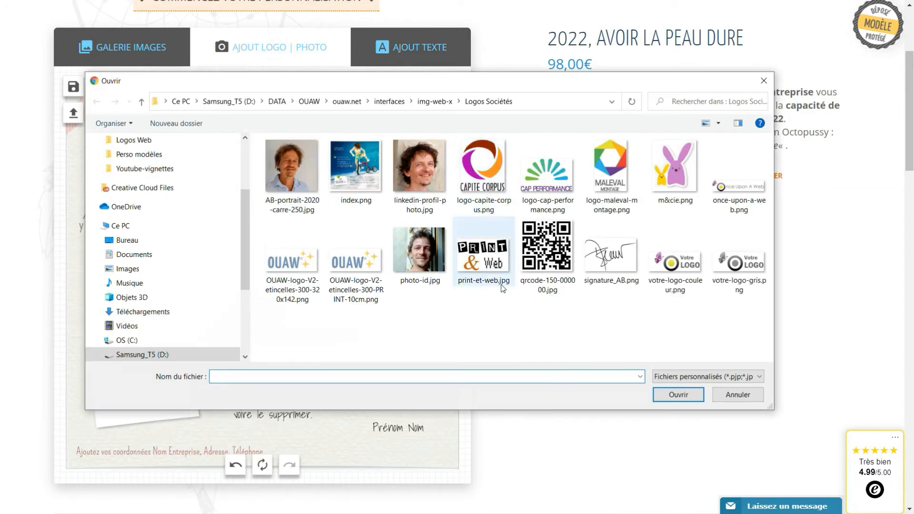
pyautogui.click(482, 164)
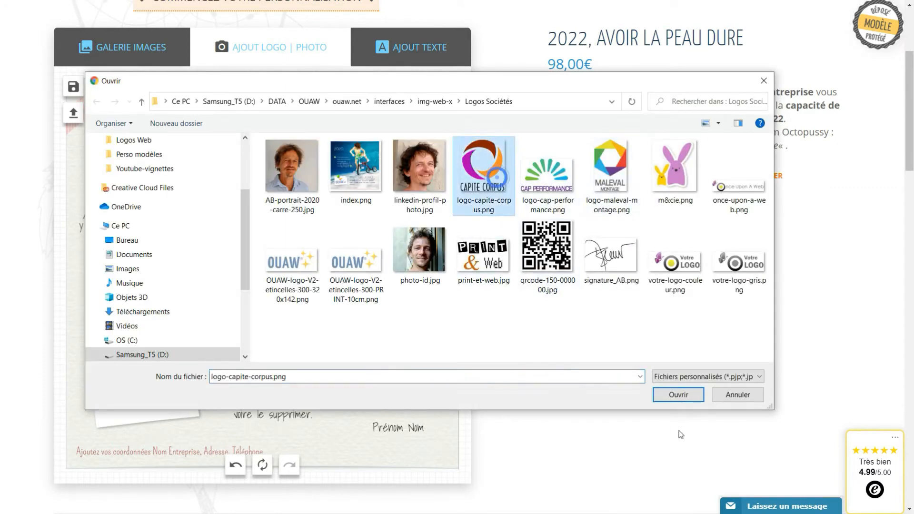
pyautogui.click(678, 397)
pyautogui.moveTo(288, 280); pyautogui.dragTo(344, 296)
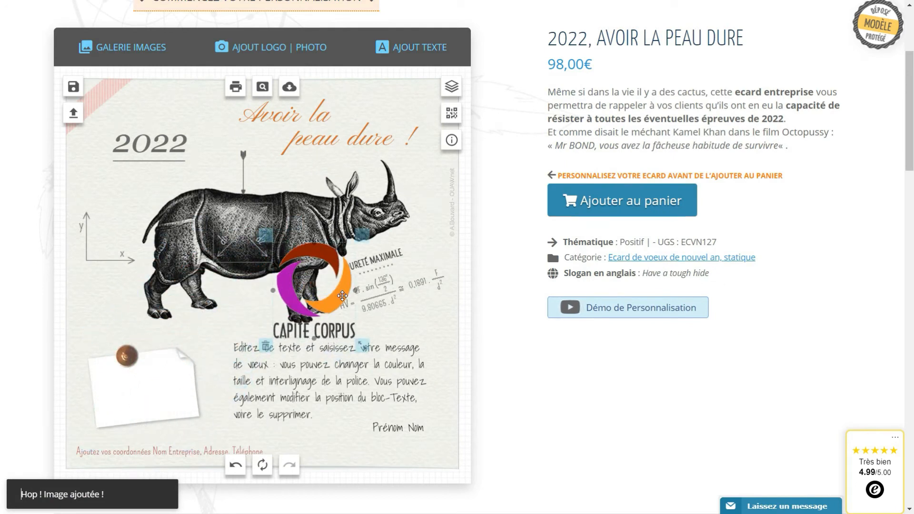
# Straighten, raise and shorten the white note paper, with the brown pin on its top edge.
pyautogui.click(160, 401)
pyautogui.moveTo(204, 334); pyautogui.dragTo(97, 328)
pyautogui.moveTo(138, 385); pyautogui.dragTo(136, 375)
pyautogui.moveTo(150, 432); pyautogui.dragTo(150, 428)
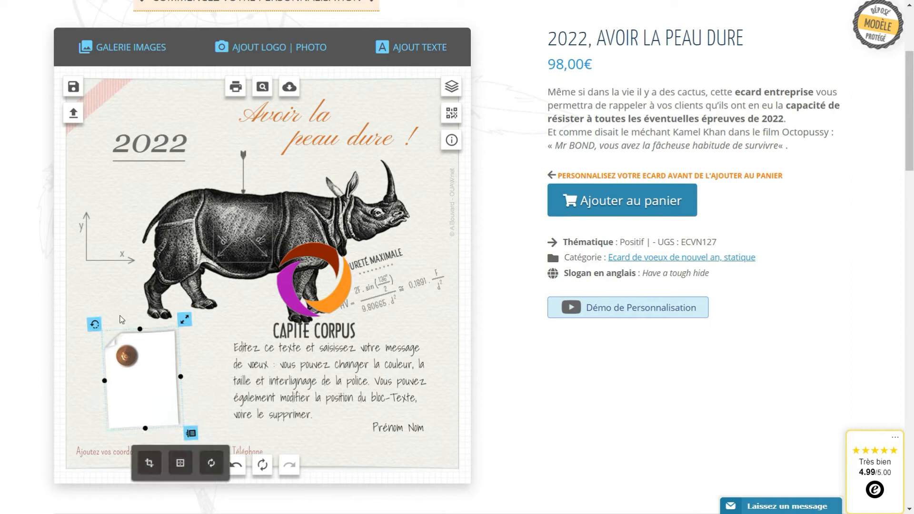
pyautogui.moveTo(127, 356); pyautogui.dragTo(130, 334)
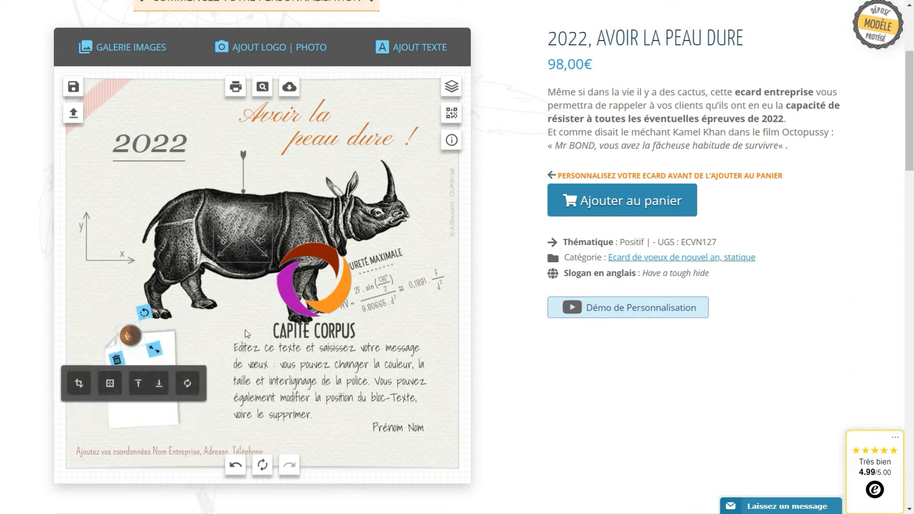
# Put the Capite Corpus logo under the pin, tilted and scaled down, and delete the white paper.
pyautogui.moveTo(316, 299); pyautogui.dragTo(139, 369)
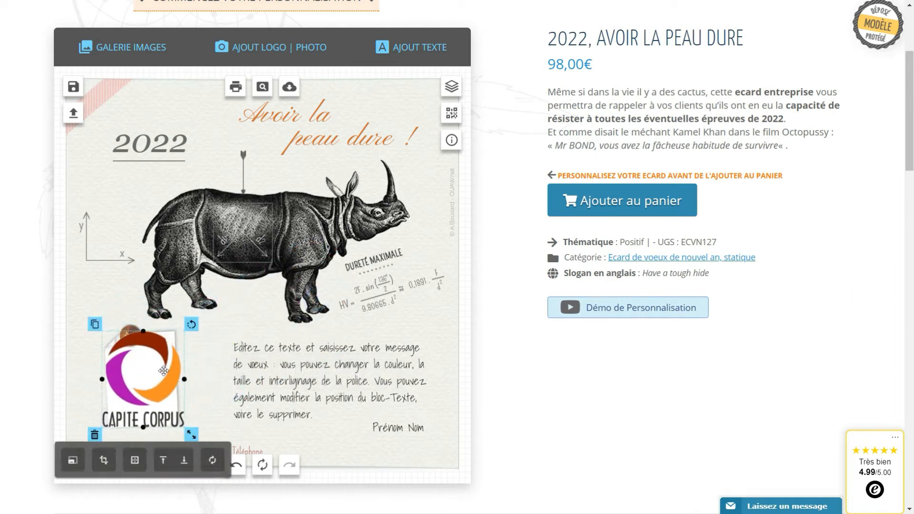
pyautogui.click(188, 466)
pyautogui.moveTo(189, 322); pyautogui.dragTo(183, 320)
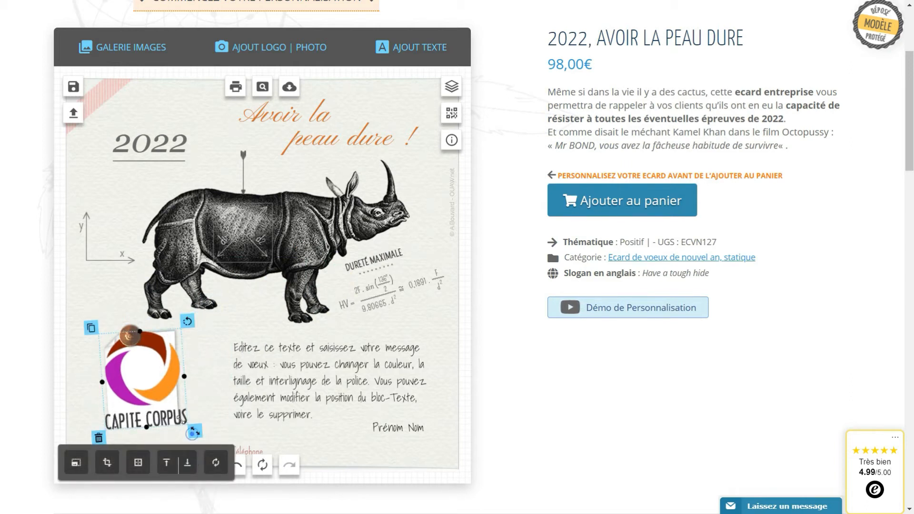
pyautogui.moveTo(180, 420); pyautogui.dragTo(169, 412)
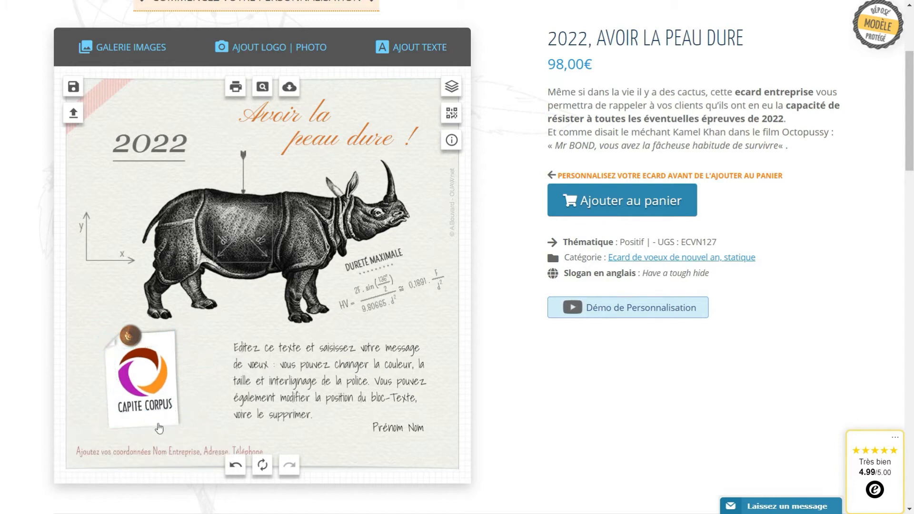
pyautogui.click(158, 427)
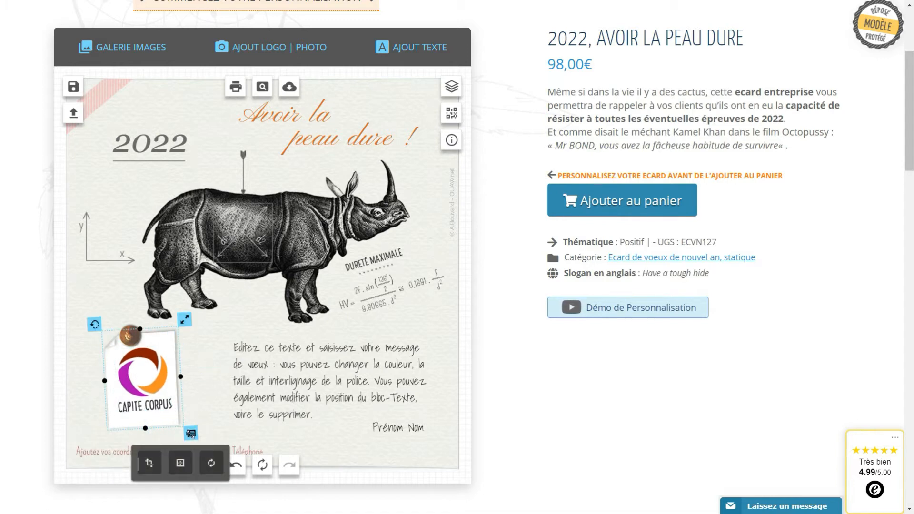
pyautogui.click(190, 434)
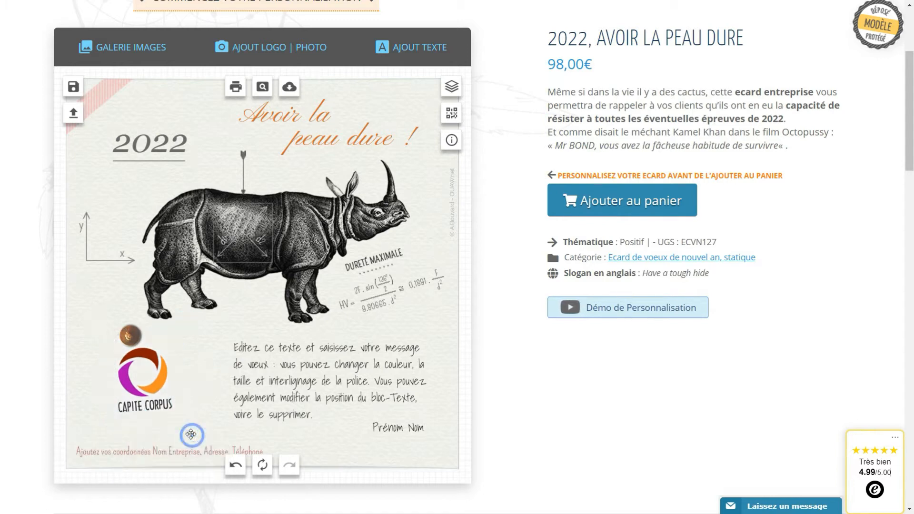
# Add the square white Post-it sticker from the gallery and move it to the card's lower left.
pyautogui.click(144, 50)
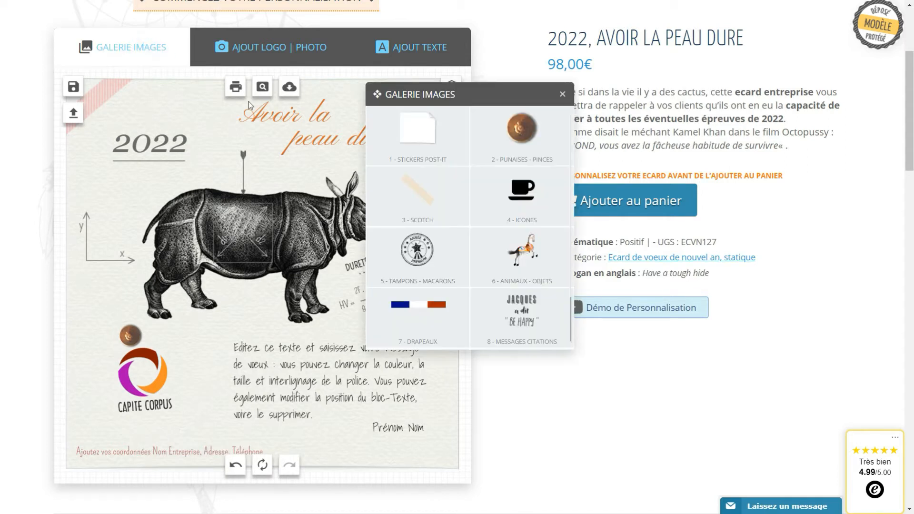
pyautogui.click(411, 136)
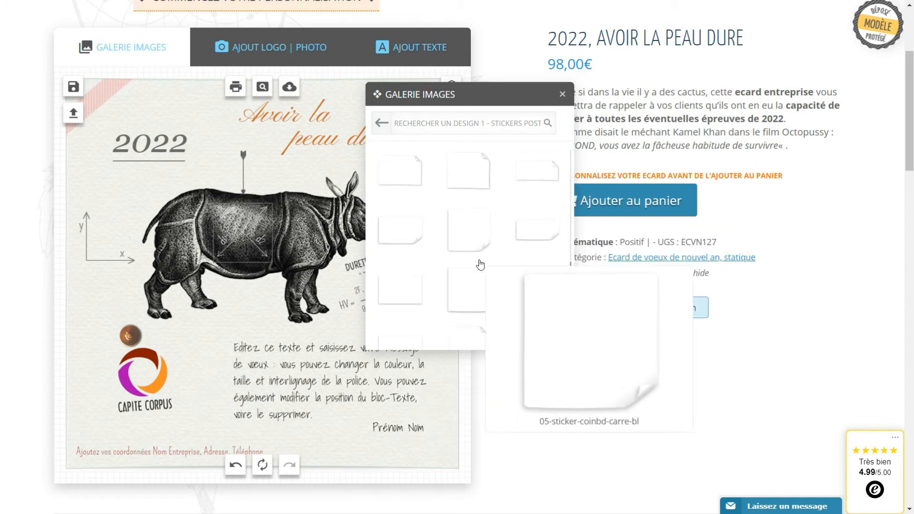
pyautogui.scroll(-2, 479, 265)
pyautogui.scroll(-3, 478, 266)
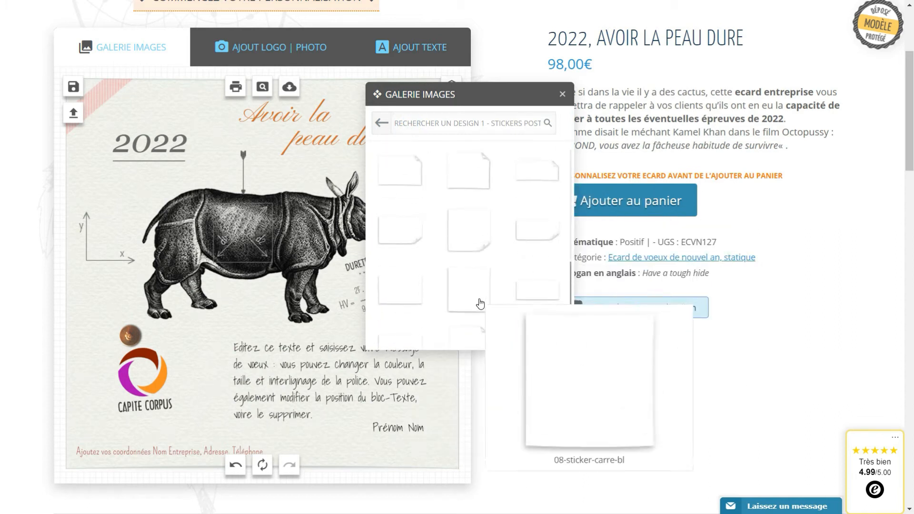
pyautogui.click(480, 300)
pyautogui.moveTo(281, 280); pyautogui.dragTo(169, 389)
# Tilt the white sticker slightly clockwise, narrow it and send it one layer down.
pyautogui.moveTo(203, 316); pyautogui.dragTo(203, 343)
pyautogui.moveTo(204, 375); pyautogui.dragTo(175, 380)
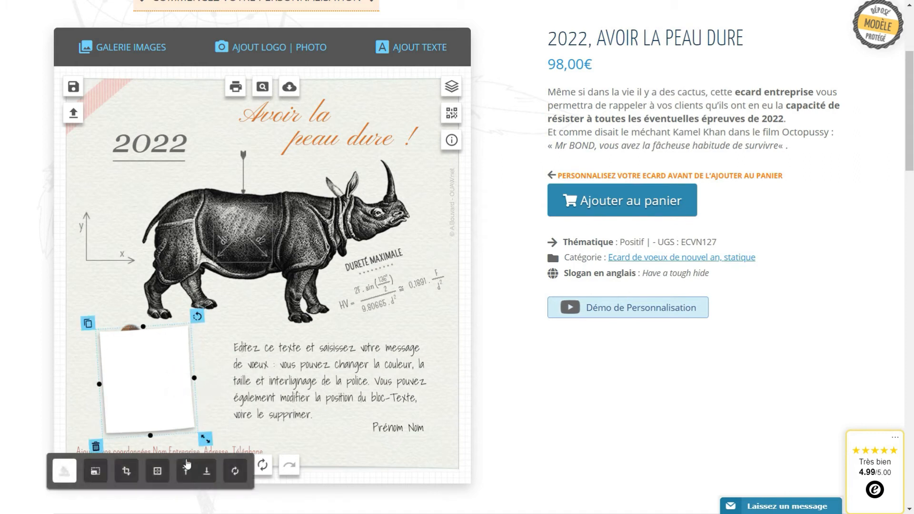
pyautogui.click(207, 473)
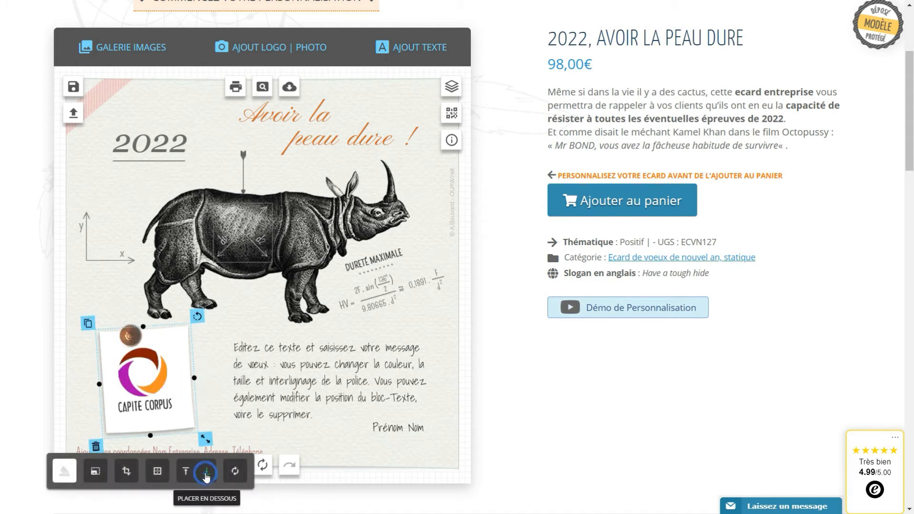
pyautogui.moveTo(180, 425); pyautogui.dragTo(152, 426)
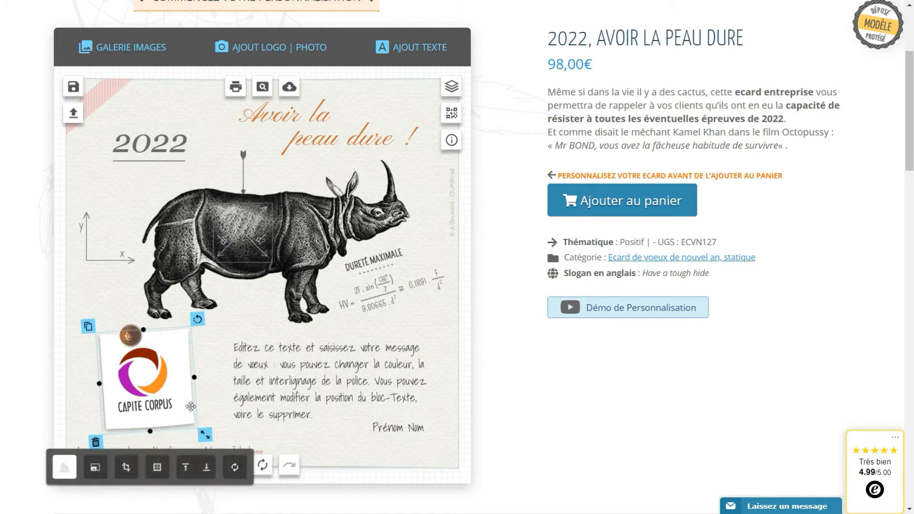
pyautogui.moveTo(196, 378); pyautogui.dragTo(184, 380)
pyautogui.moveTo(181, 379); pyautogui.dragTo(229, 382)
pyautogui.click(202, 371)
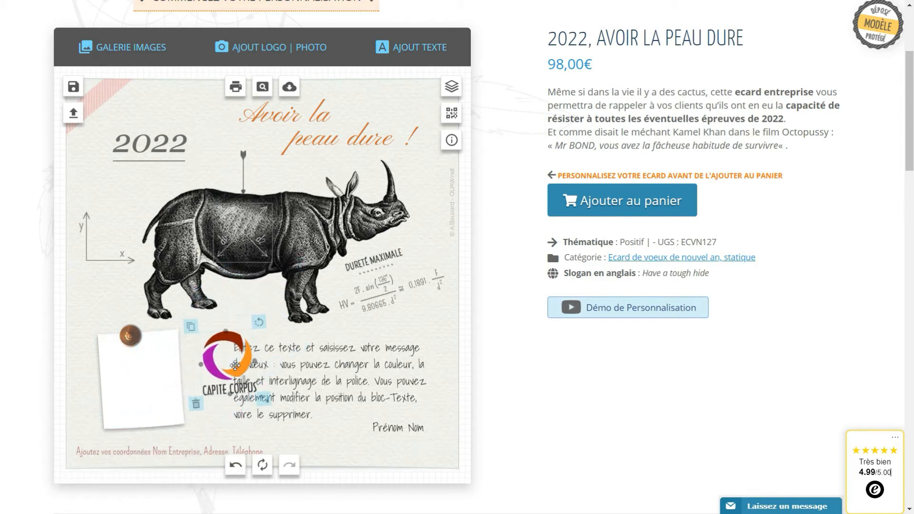
# Delete the empty white sticker and the brass pin.
pyautogui.click(150, 386)
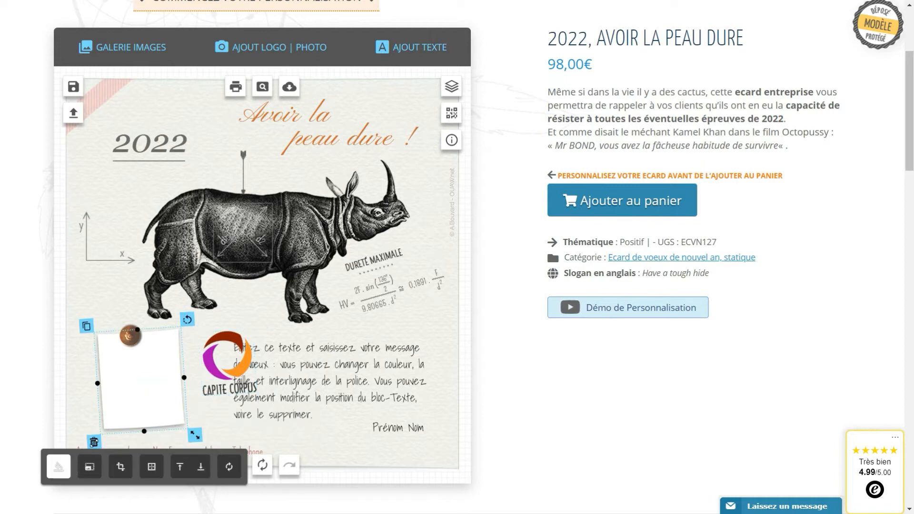
pyautogui.click(94, 442)
pyautogui.click(126, 336)
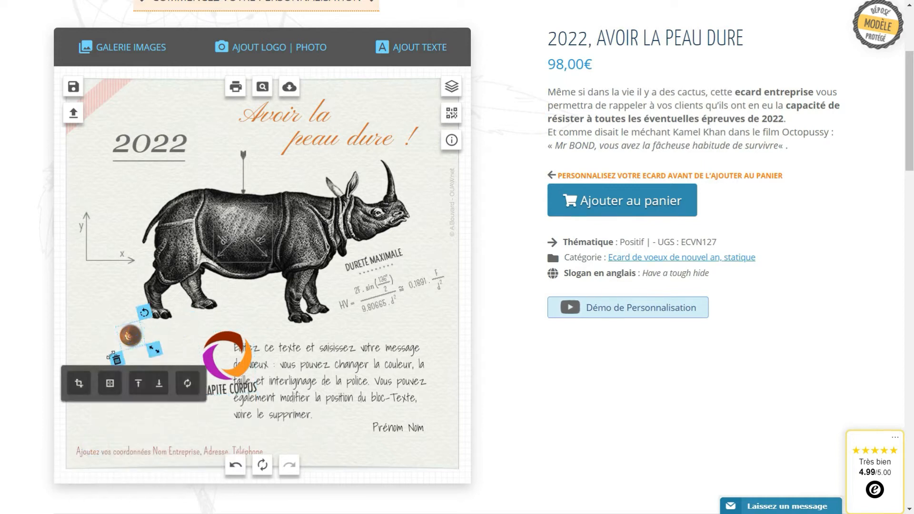
pyautogui.click(115, 358)
# Rotate the Capite Corpus logo level and move it to the card's lower-left corner.
pyautogui.moveTo(191, 346); pyautogui.dragTo(101, 357)
pyautogui.moveTo(166, 336); pyautogui.dragTo(165, 336)
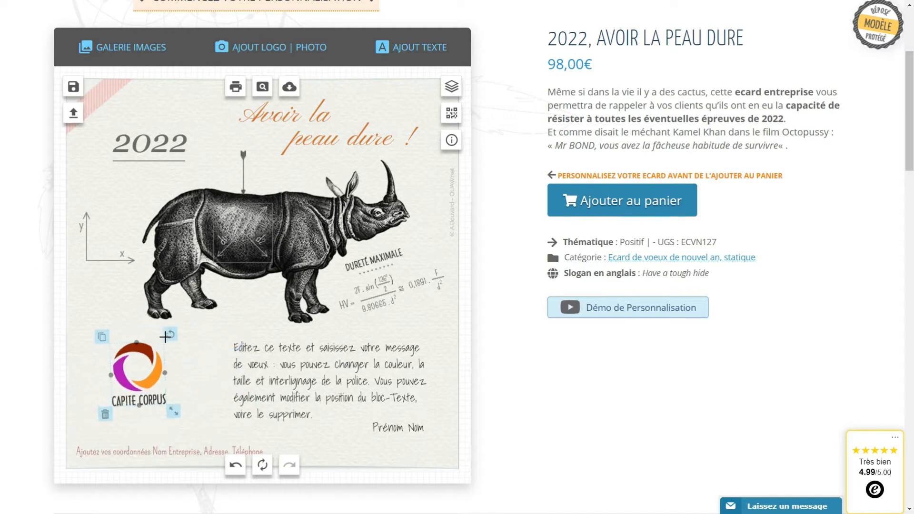
pyautogui.moveTo(165, 337); pyautogui.dragTo(166, 338)
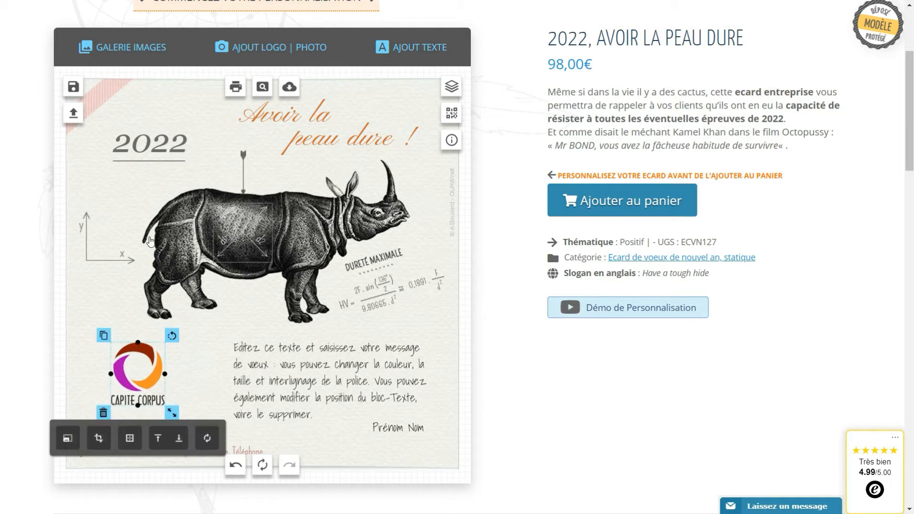
pyautogui.moveTo(140, 382)
pyautogui.mouseDown()
pyautogui.moveTo(243, 228)
pyautogui.moveTo(298, 220)
pyautogui.moveTo(248, 180)
pyautogui.moveTo(301, 175)
pyautogui.moveTo(307, 260)
pyautogui.moveTo(288, 166)
pyautogui.moveTo(296, 187)
pyautogui.moveTo(366, 187)
pyautogui.moveTo(196, 310)
pyautogui.moveTo(152, 388)
pyautogui.moveTo(125, 387)
pyautogui.mouseUp()
pyautogui.click(193, 378)
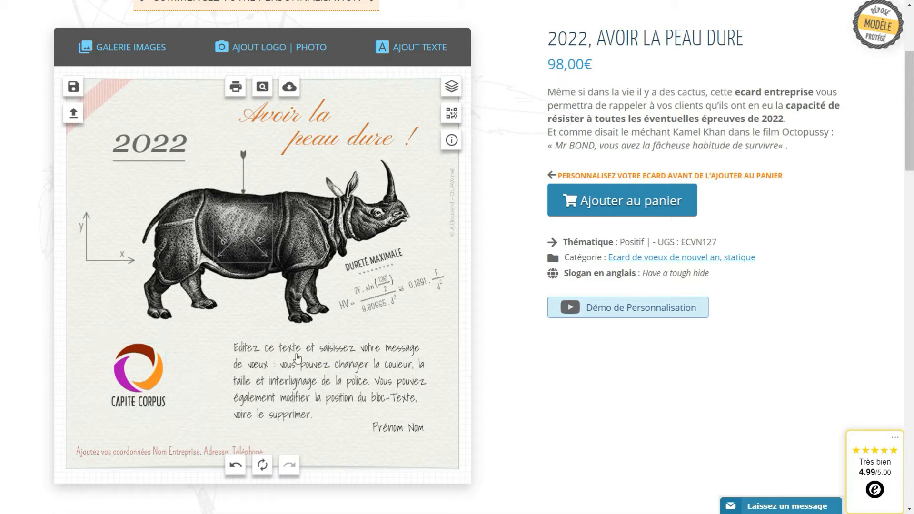
# Replace the sample message with 'Je vous souhaite une belle année 2022' and 'pleine de projets, de satisfactions et de réussite' on two lines.
pyautogui.click(307, 384)
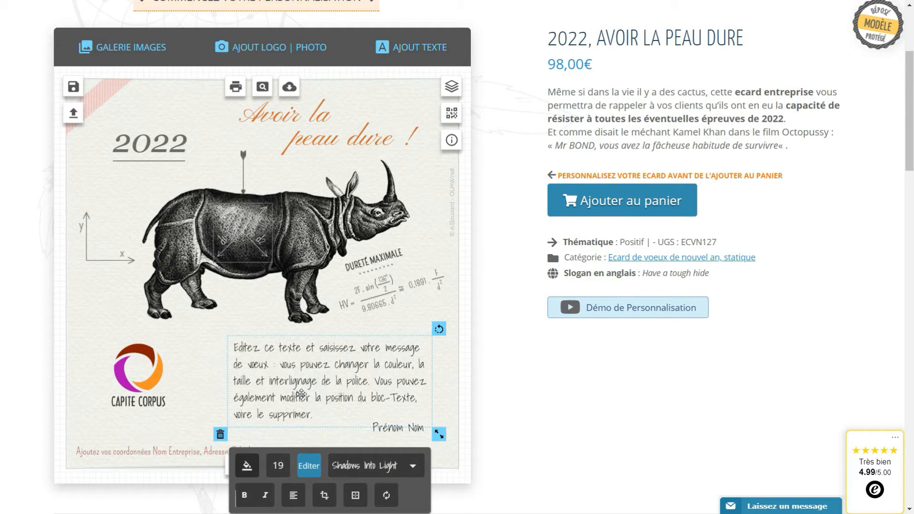
pyautogui.doubleClick(304, 383)
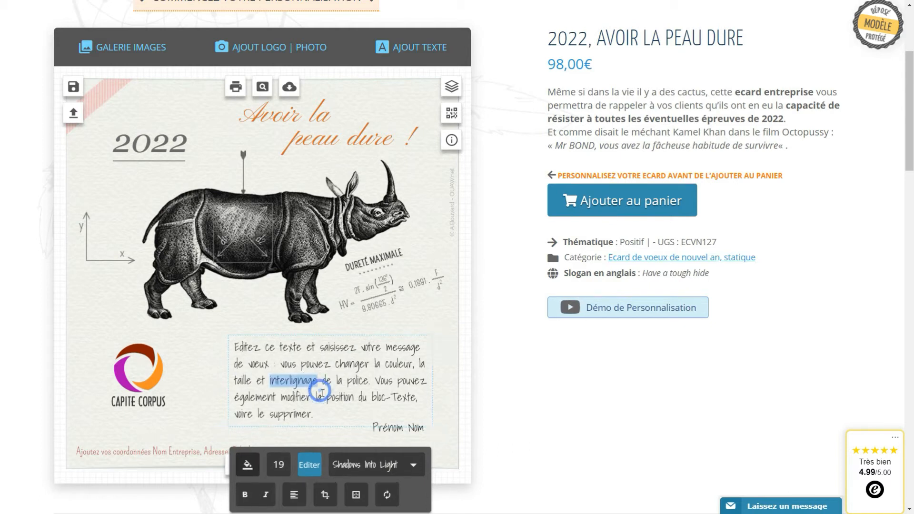
pyautogui.click(318, 416)
pyautogui.hotkey('ctrl', 'a')
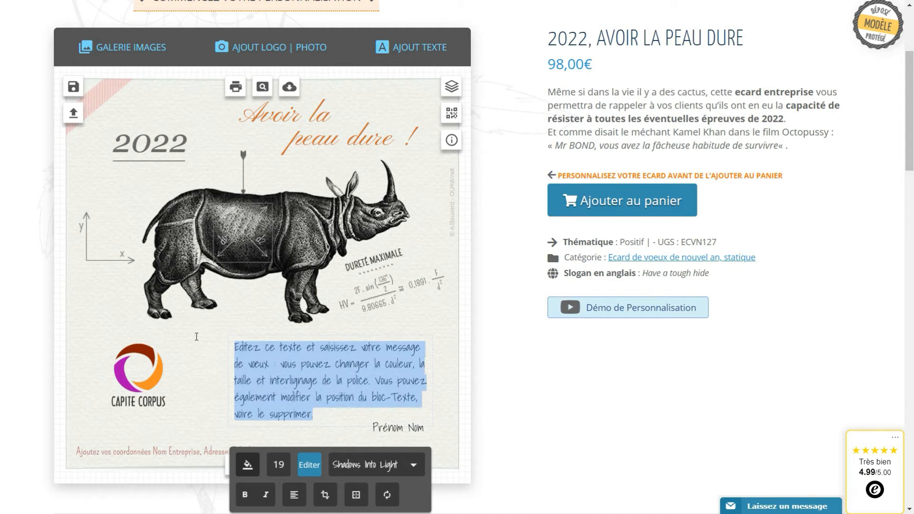
pyautogui.write('Je vous souhaite')
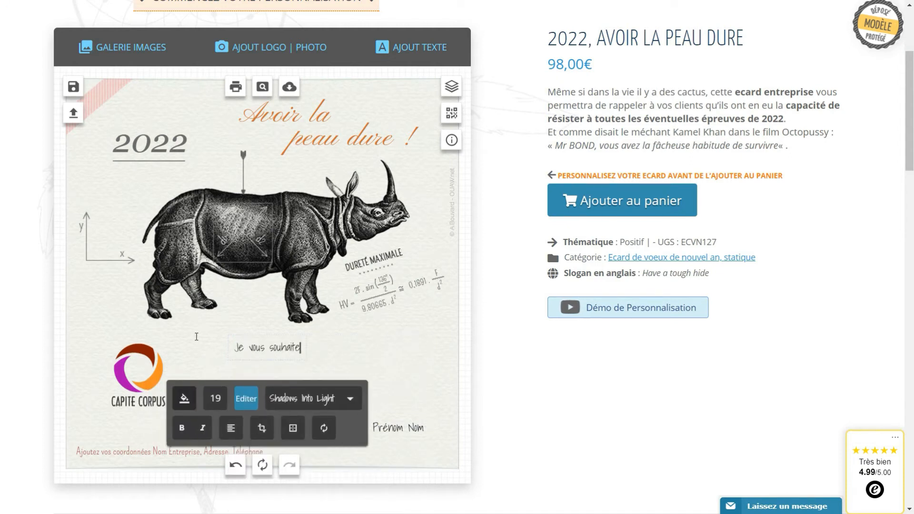
pyautogui.write(' une belle année 2022')
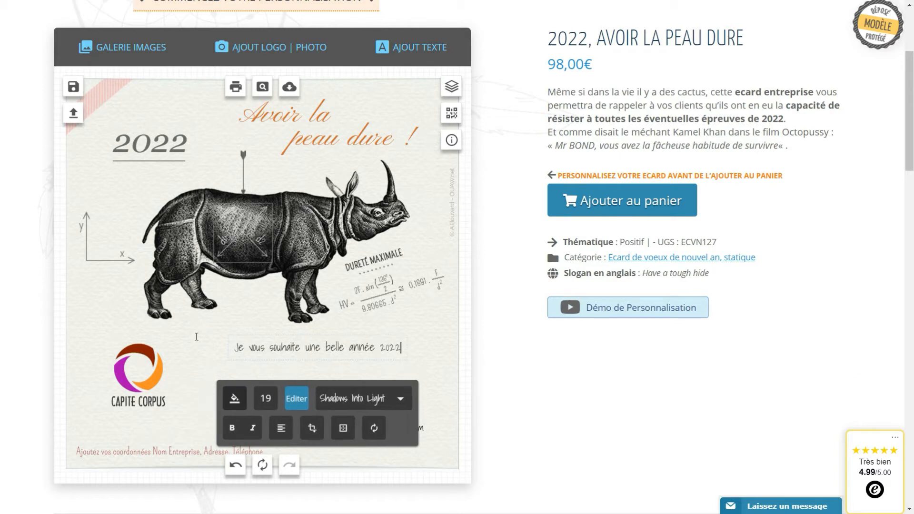
pyautogui.press('Return')
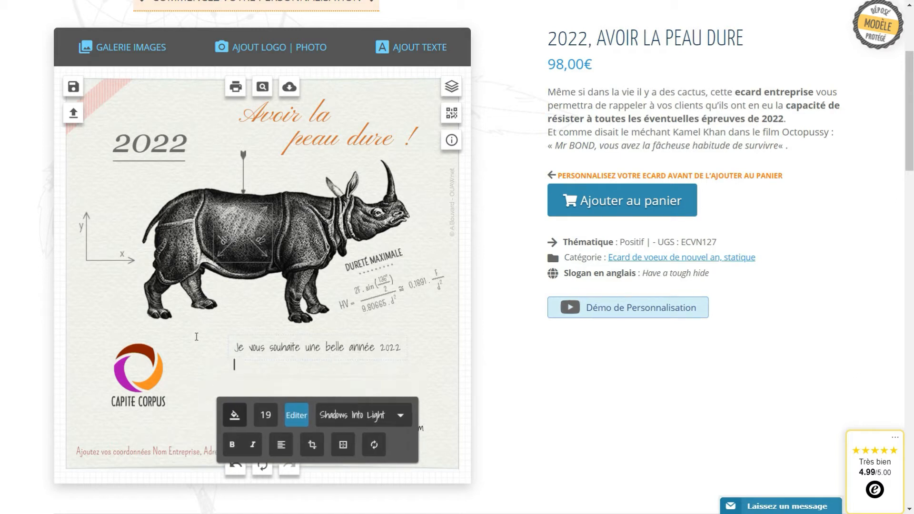
pyautogui.write('pleine de projets, de satisfactions et')
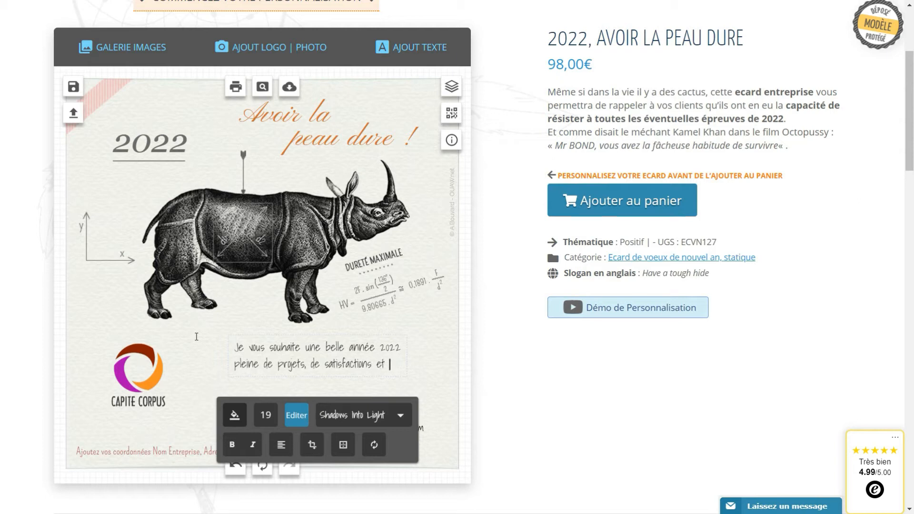
pyautogui.write('réussite')
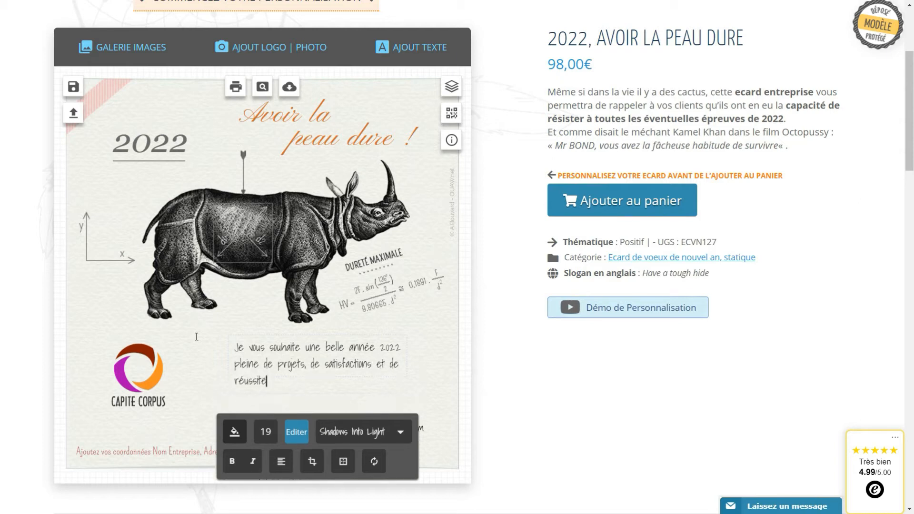
pyautogui.click(559, 399)
pyautogui.scroll(-1, 557, 398)
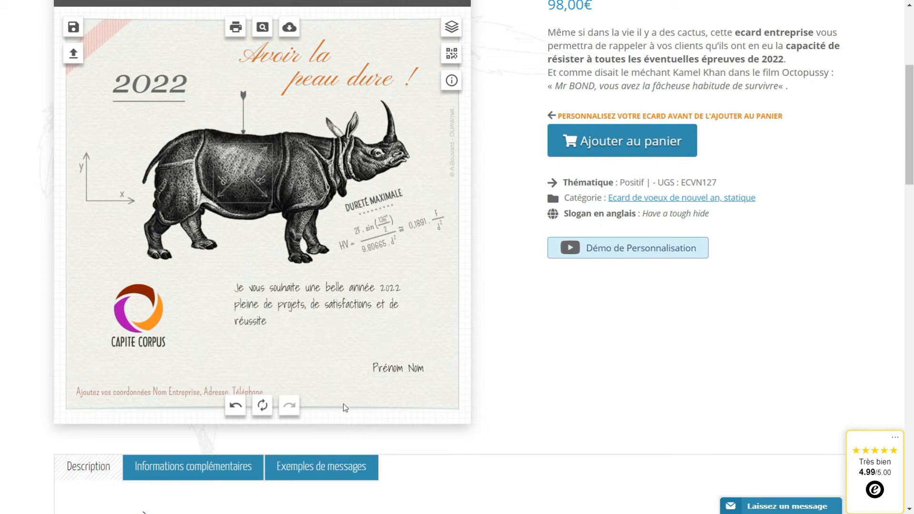
# Show the Exemples de messages, select example 2's text, and nudge the greeting block down-right.
pyautogui.scroll(-3, 432, 381)
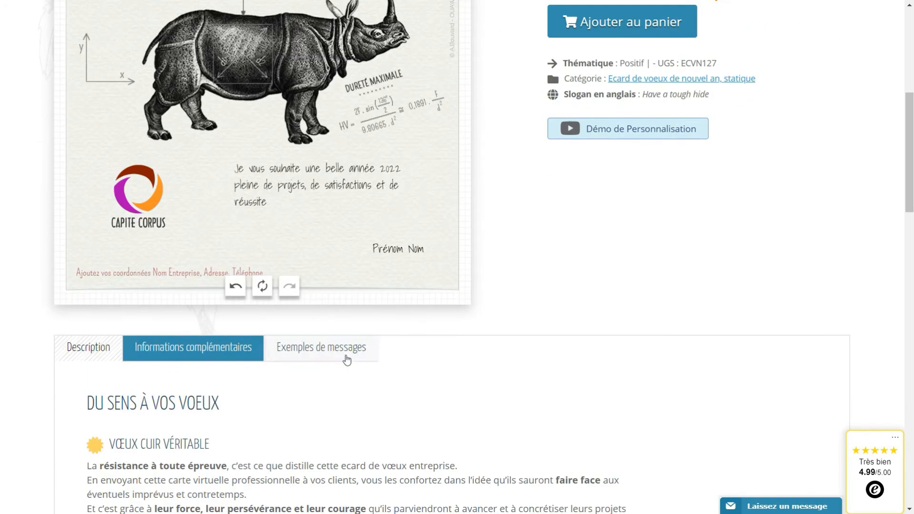
pyautogui.click(350, 356)
pyautogui.scroll(-4, 403, 347)
pyautogui.moveTo(410, 320); pyautogui.dragTo(325, 265)
pyautogui.hotkey('ctrl', 'c')
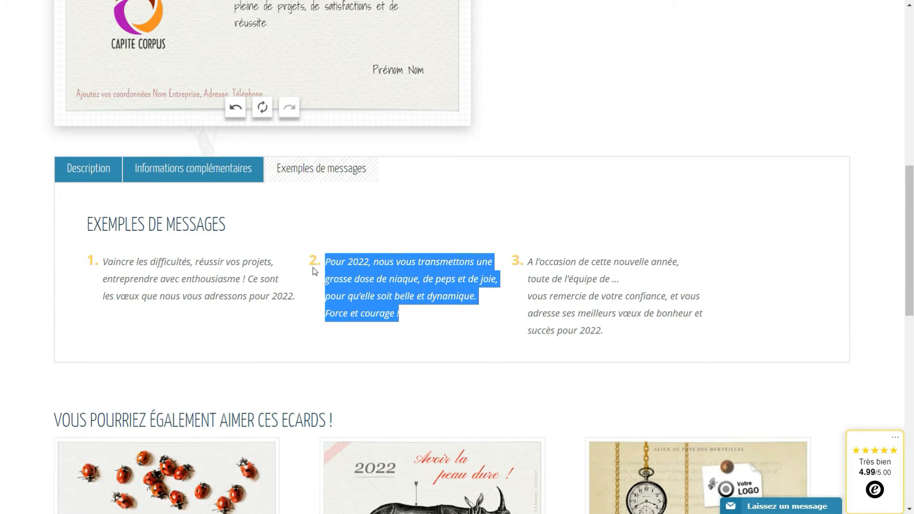
pyautogui.scroll(3, 380, 293)
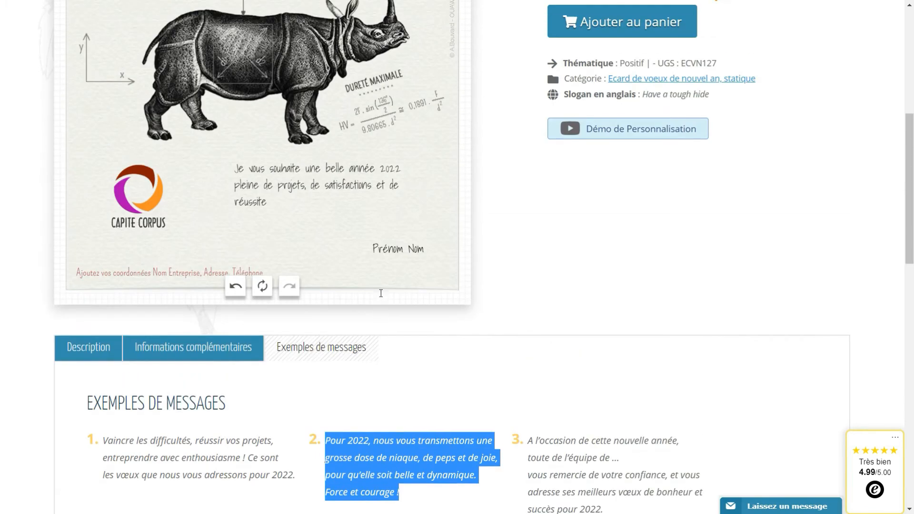
pyautogui.moveTo(267, 181); pyautogui.dragTo(288, 204)
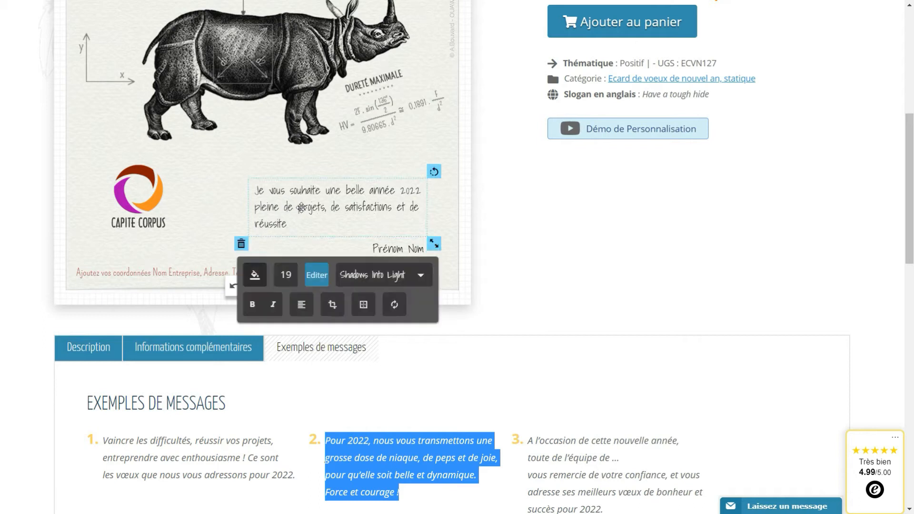
# Paste example 2 ('Pour 2022, nous vous transmettons une…') over the greeting and nudge Prénom Nom right.
pyautogui.click(317, 282)
pyautogui.moveTo(309, 294); pyautogui.dragTo(122, 271)
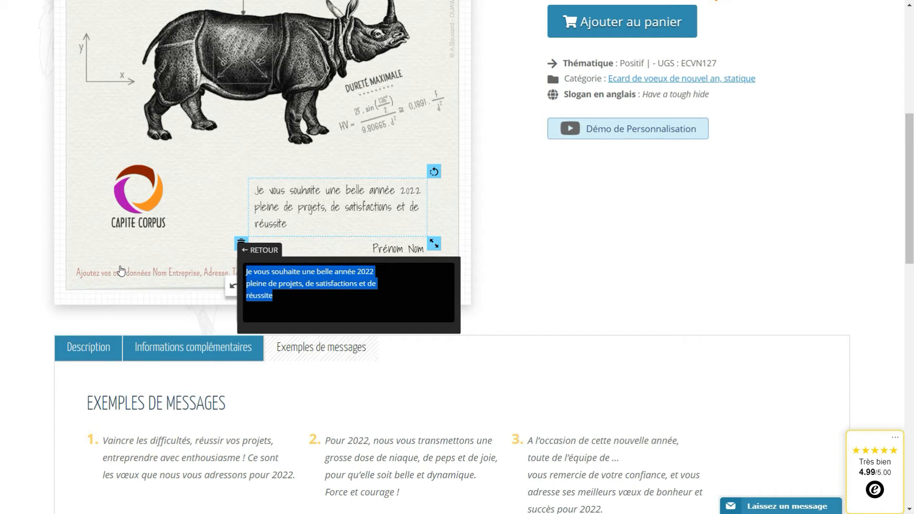
pyautogui.hotkey('ctrl', 'v')
pyautogui.moveTo(341, 211); pyautogui.dragTo(341, 201)
pyautogui.moveTo(406, 244); pyautogui.dragTo(409, 245)
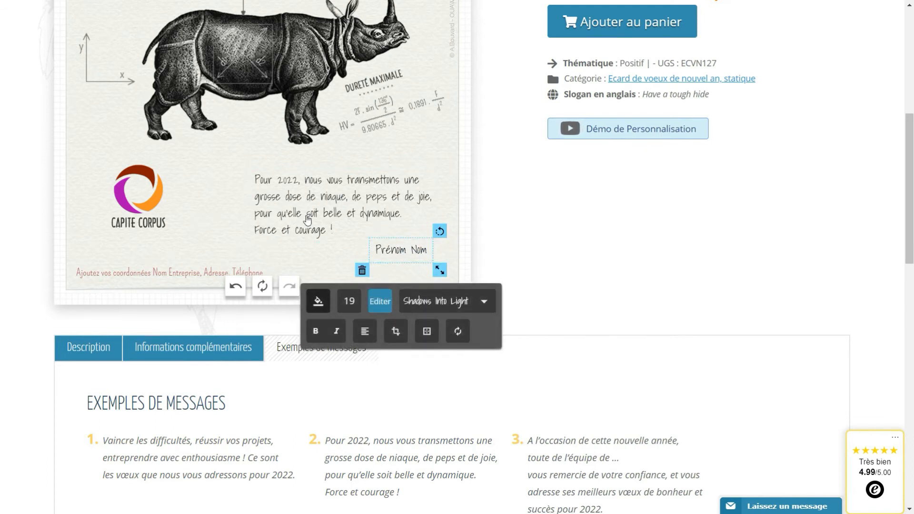
pyautogui.moveTo(395, 249); pyautogui.dragTo(400, 248)
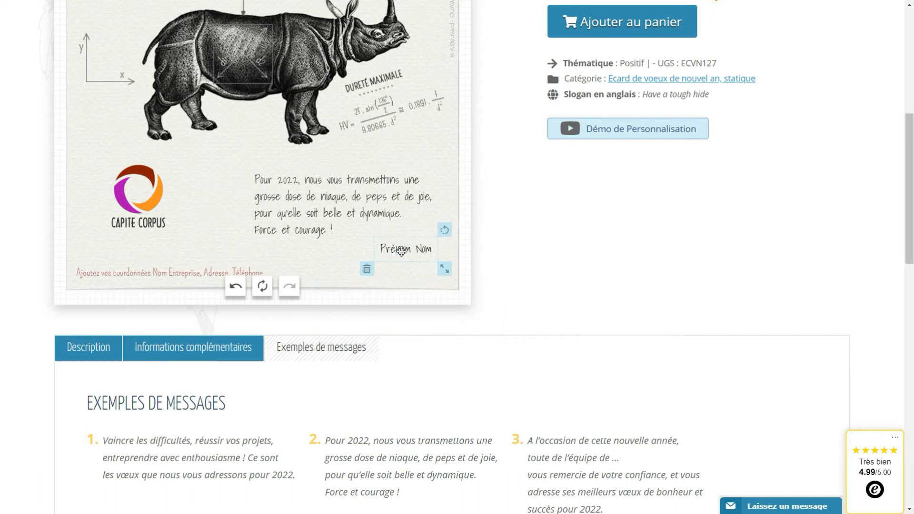
# Delete the Prénom Nom placeholder from the card.
pyautogui.click(225, 224)
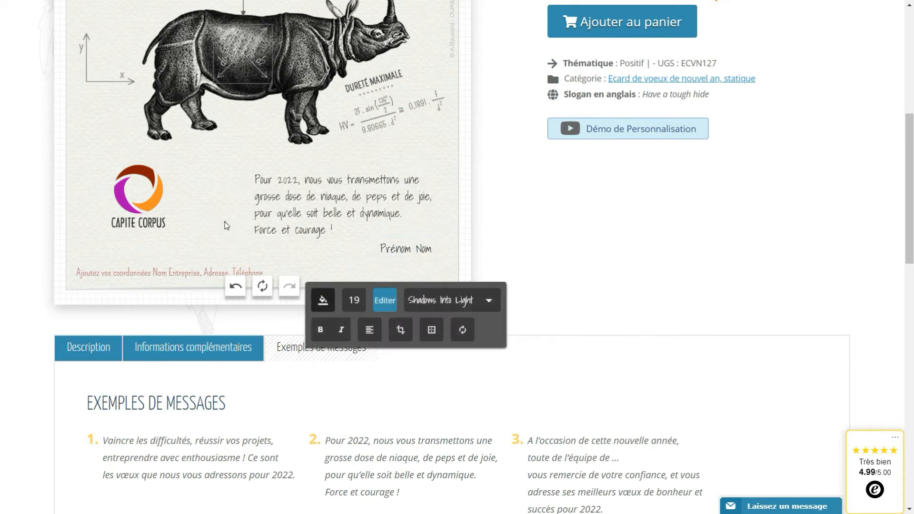
pyautogui.click(391, 252)
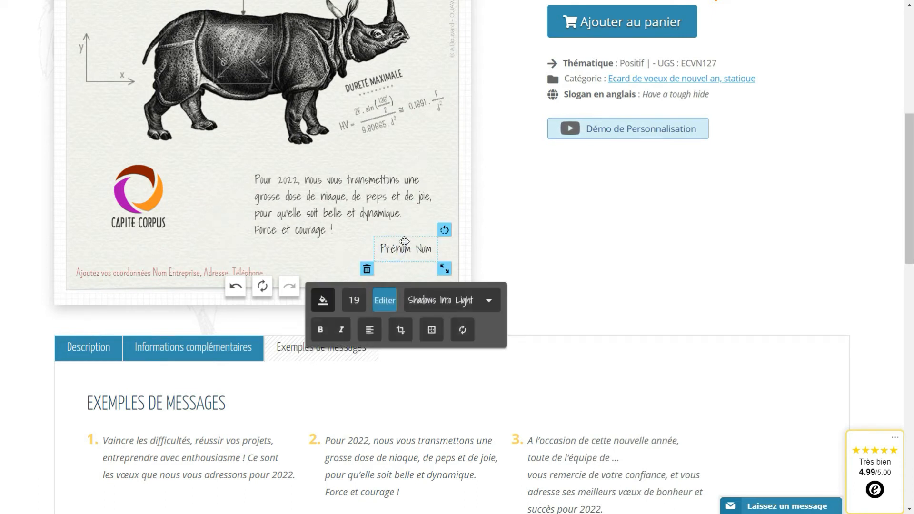
pyautogui.scroll(1, 405, 241)
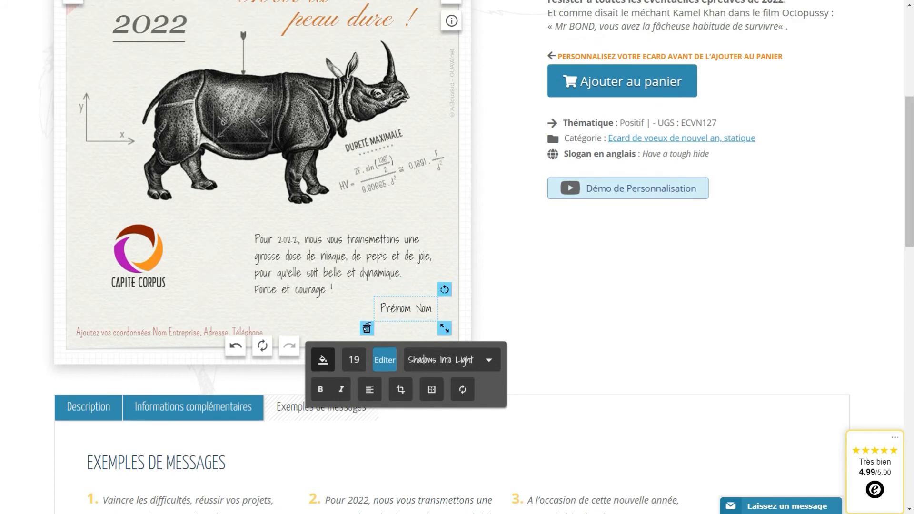
pyautogui.click(366, 328)
pyautogui.scroll(3, 367, 326)
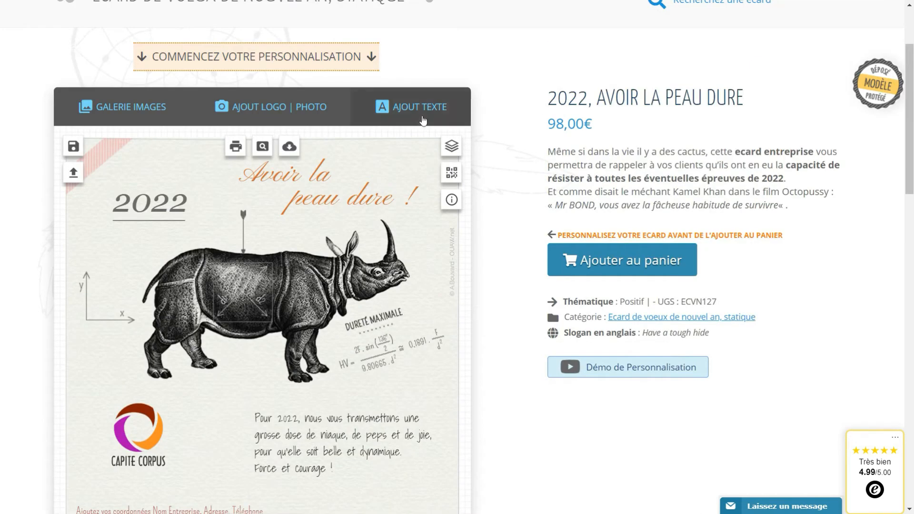
# Add a text block with the sender's full name and place it below 'Force et courage !'.
pyautogui.click(421, 109)
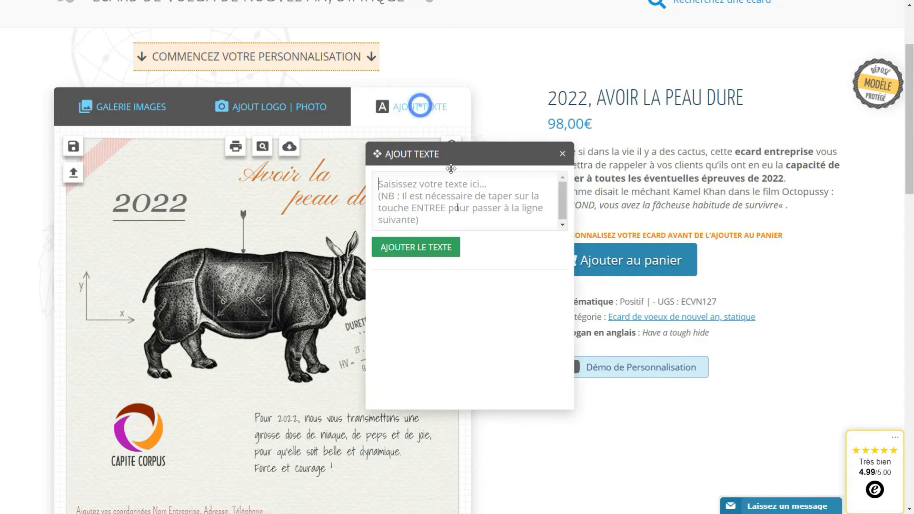
pyautogui.click(428, 191)
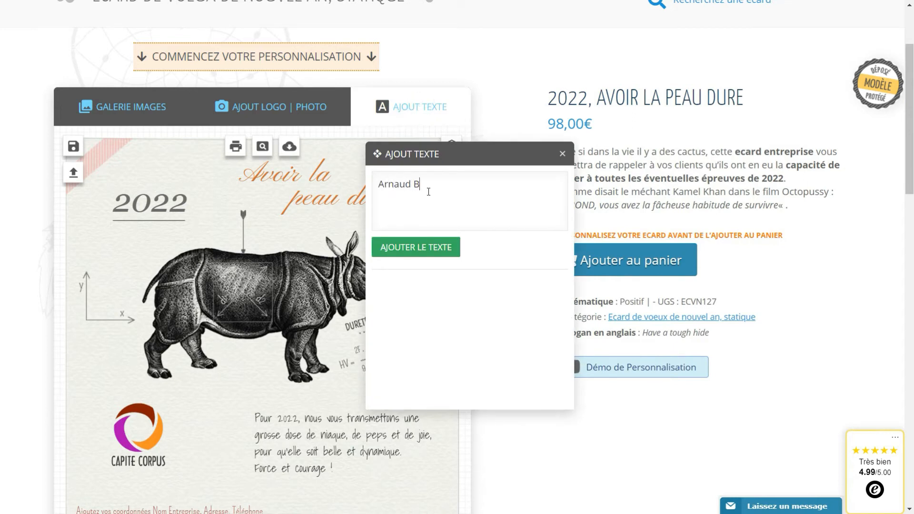
pyautogui.click(447, 249)
pyautogui.scroll(-3, 413, 245)
pyautogui.moveTo(245, 218); pyautogui.dragTo(369, 374)
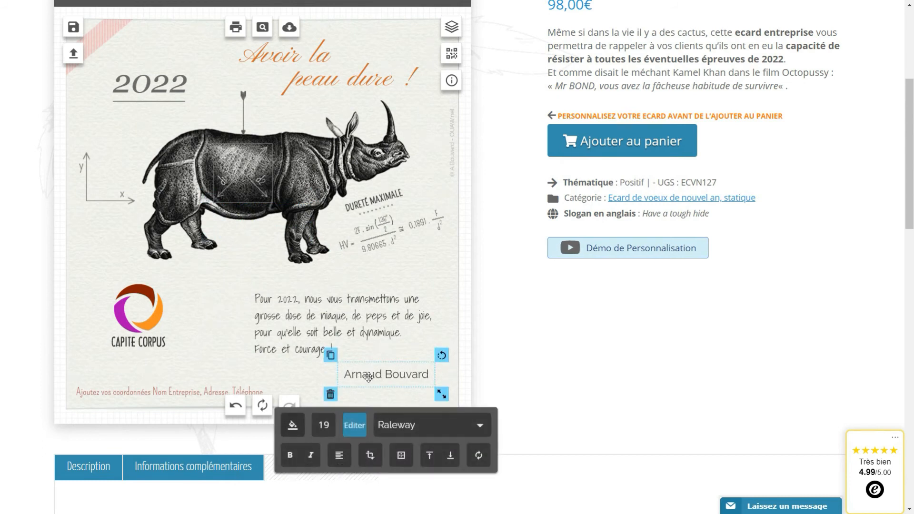
# Check the greeting message's text colour options, then deselect it.
pyautogui.click(303, 314)
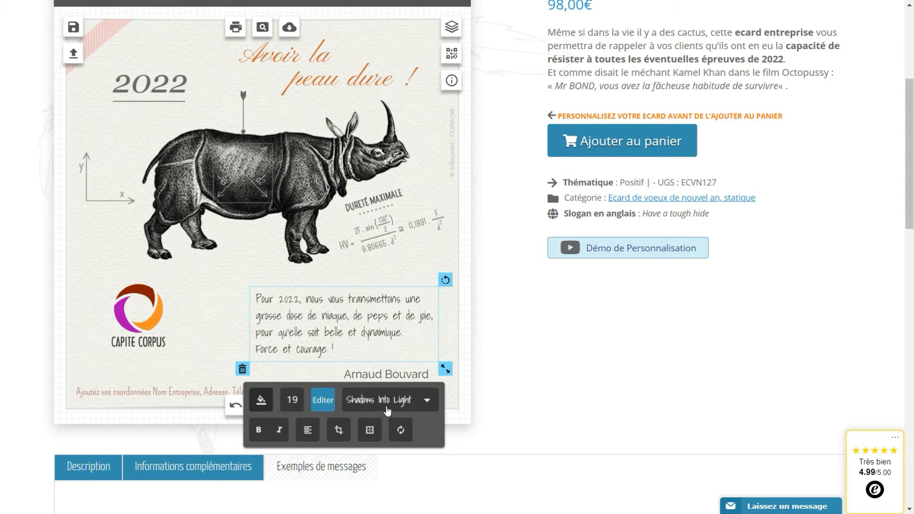
pyautogui.click(258, 407)
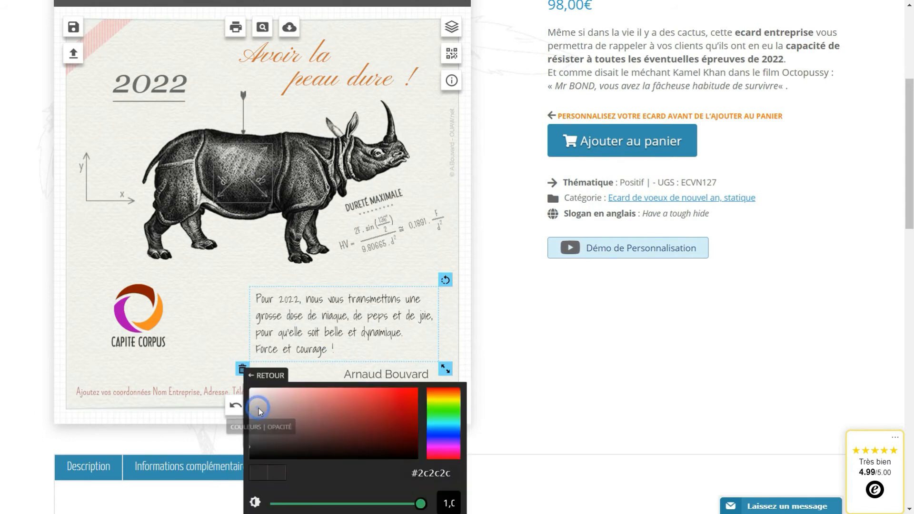
pyautogui.click(213, 316)
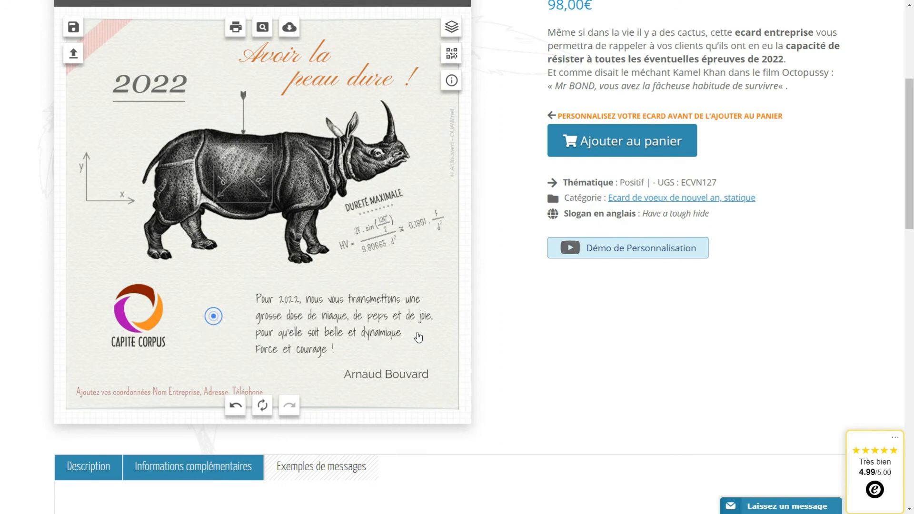
# Switch the signature line to the Shadows Into Light font and review its colour.
pyautogui.click(386, 374)
pyautogui.scroll(-3, 386, 261)
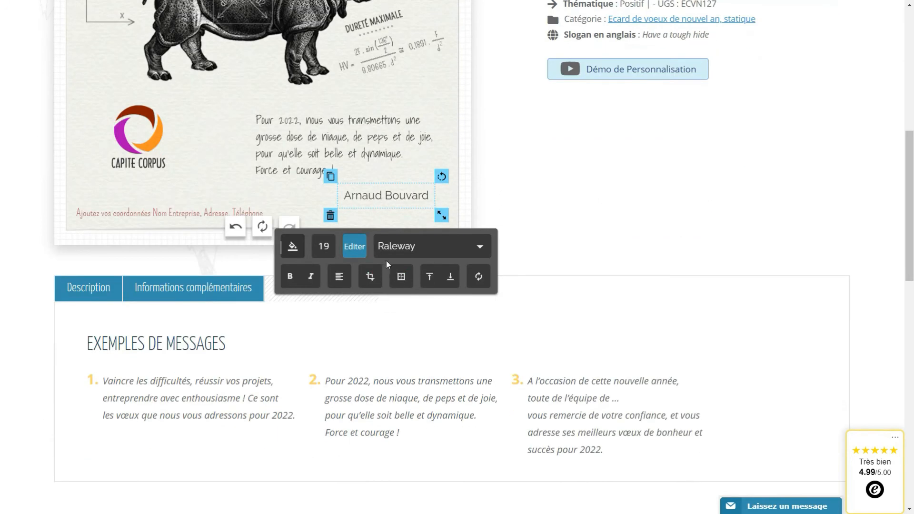
pyautogui.click(441, 244)
pyautogui.scroll(-6, 436, 276)
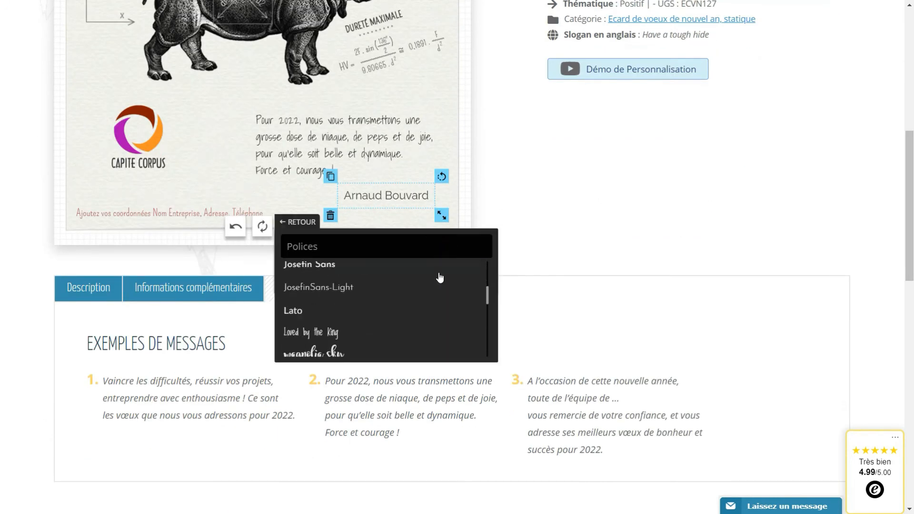
pyautogui.scroll(-5, 439, 278)
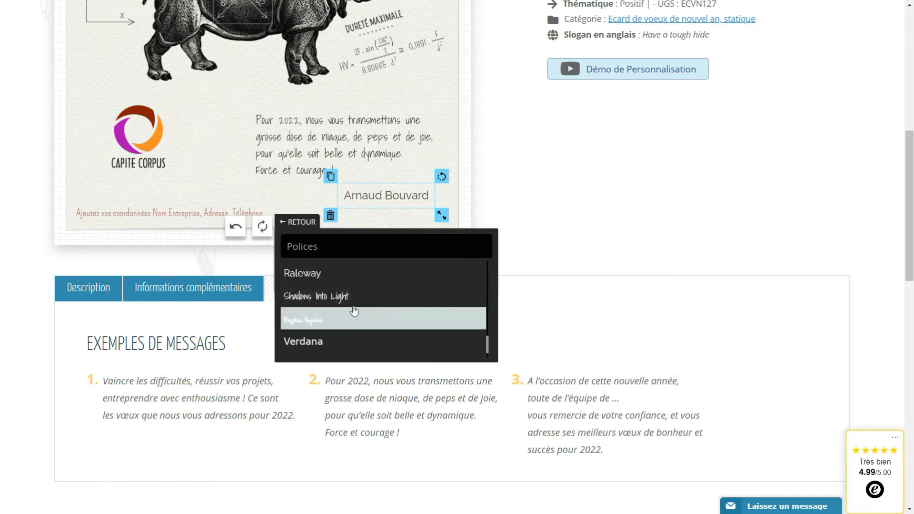
pyautogui.click(341, 298)
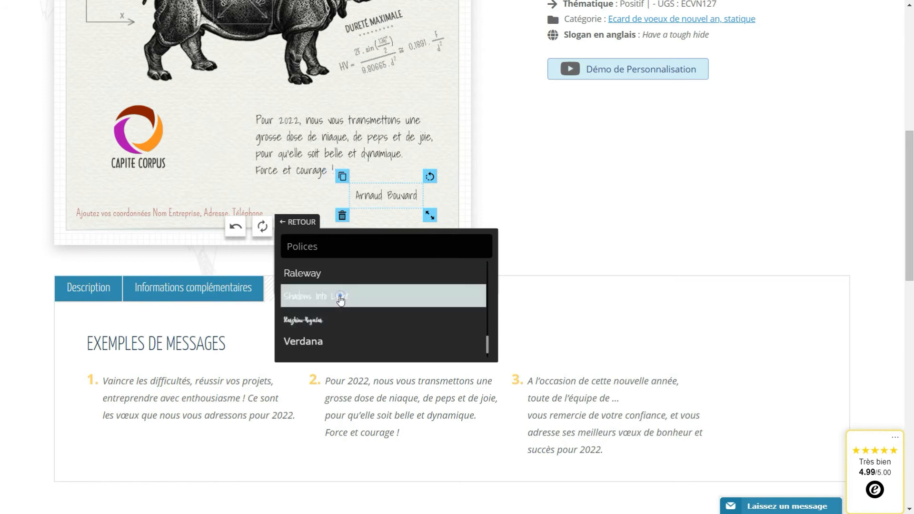
pyautogui.click(297, 223)
pyautogui.click(299, 246)
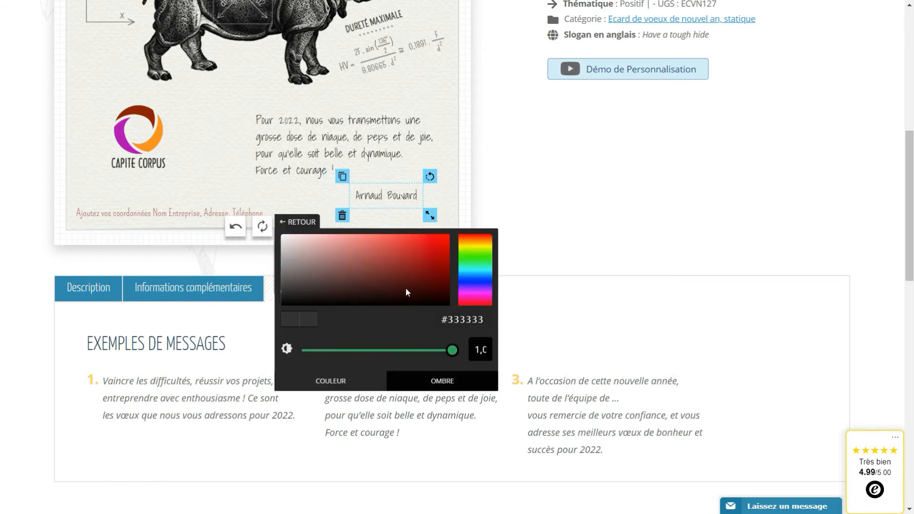
pyautogui.click(219, 180)
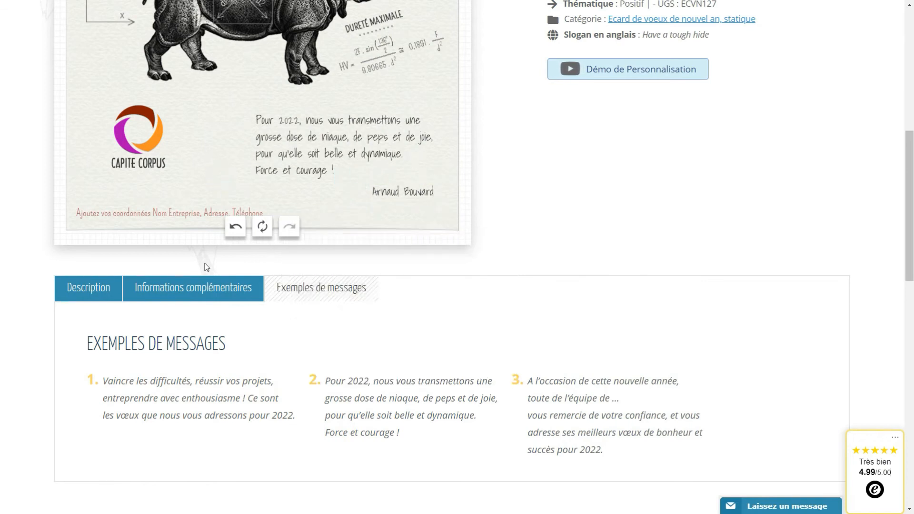
pyautogui.click(183, 215)
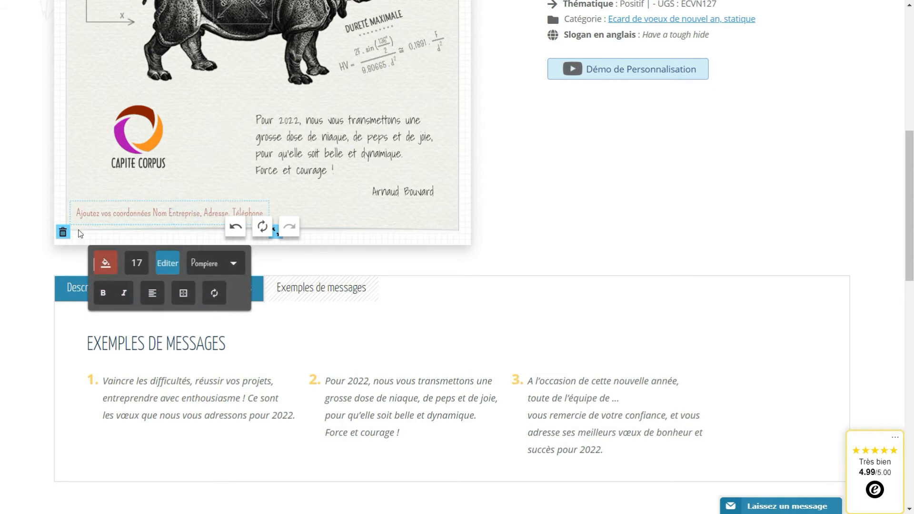
# Replace 'Ajoutez vos coordonnées…' with 'OUAW', the company's postal address and phone number.
pyautogui.click(165, 262)
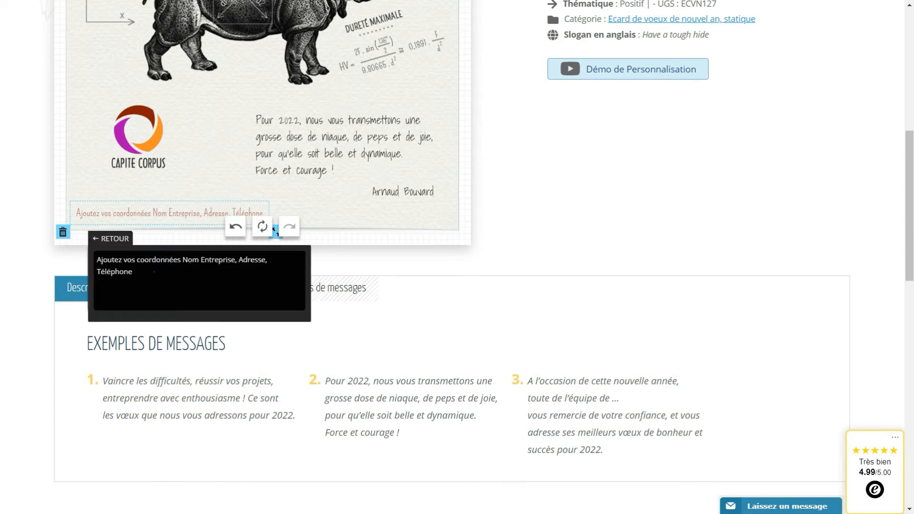
pyautogui.moveTo(154, 272); pyautogui.dragTo(90, 260)
pyautogui.write('OU')
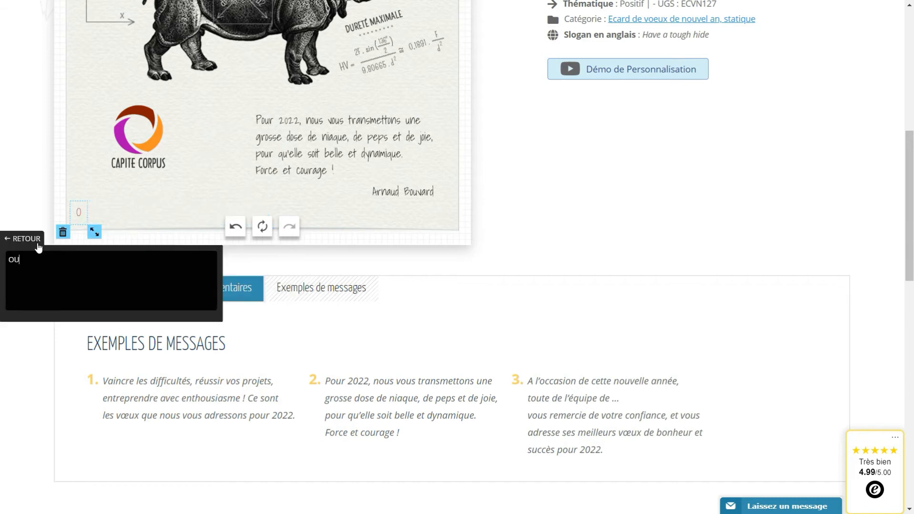
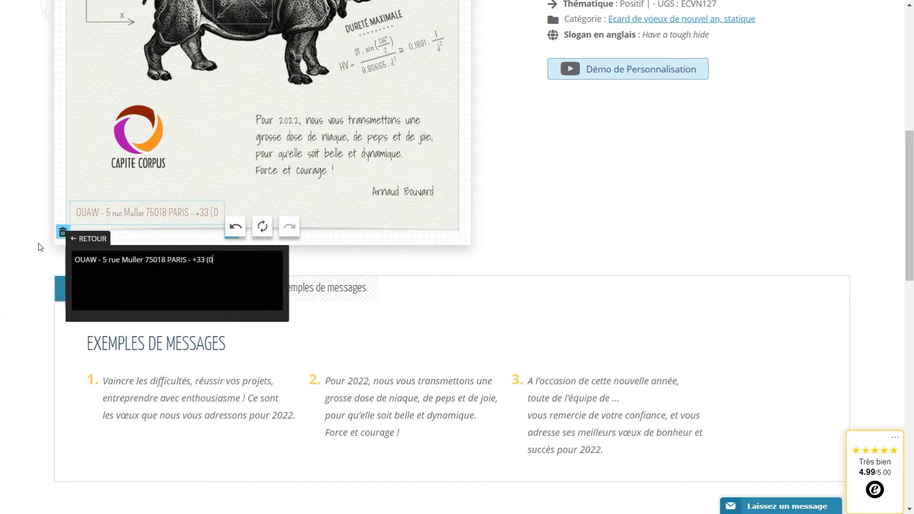
pyautogui.click(214, 241)
pyautogui.scroll(6, 633, 245)
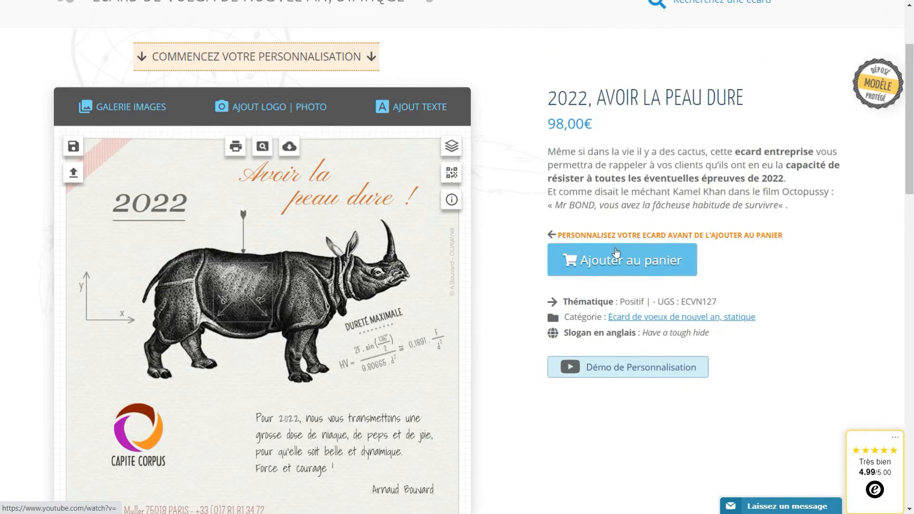
pyautogui.scroll(-1, 615, 252)
pyautogui.click(263, 87)
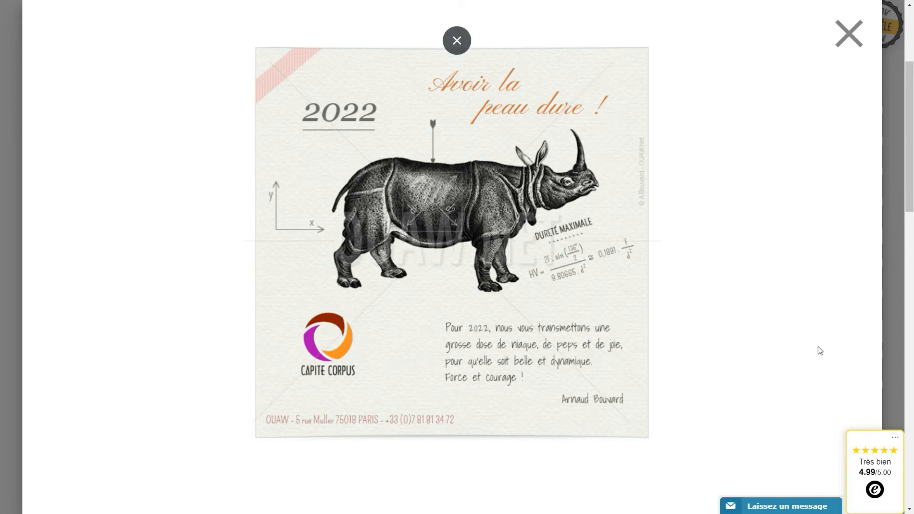
pyautogui.click(849, 34)
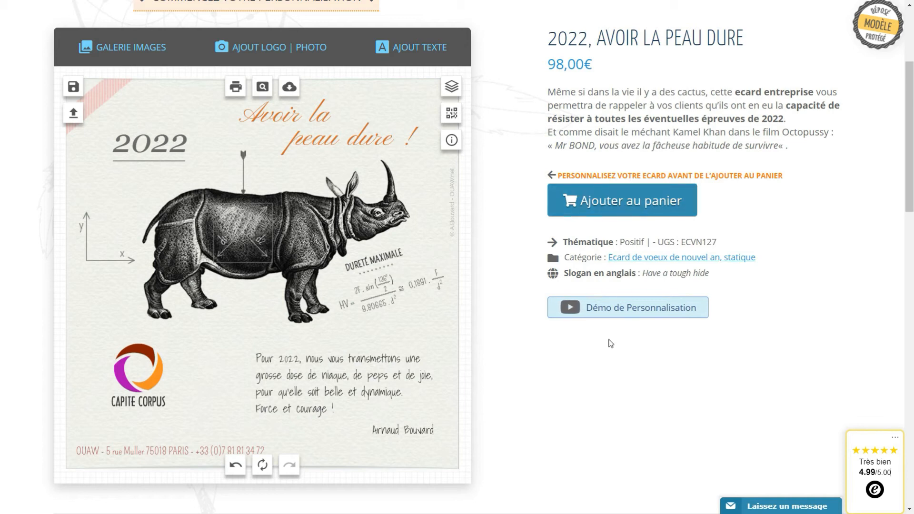
# Save the personalized rhino card design under the name crea1.
pyautogui.click(73, 86)
pyautogui.click(172, 206)
pyautogui.write('crea1')
pyautogui.click(301, 244)
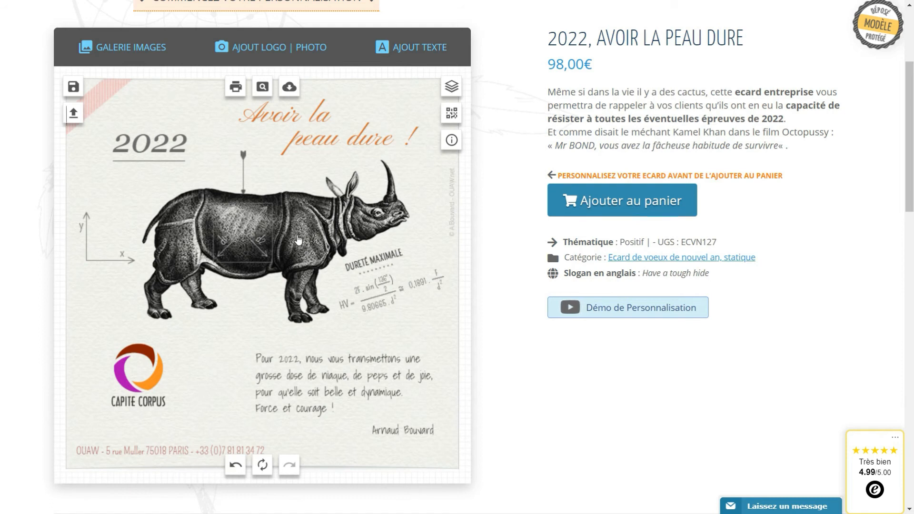
# Recolour the 'Avoir la peau dure !' title from #d57337 to the brighter orange #f19c3b.
pyautogui.click(315, 139)
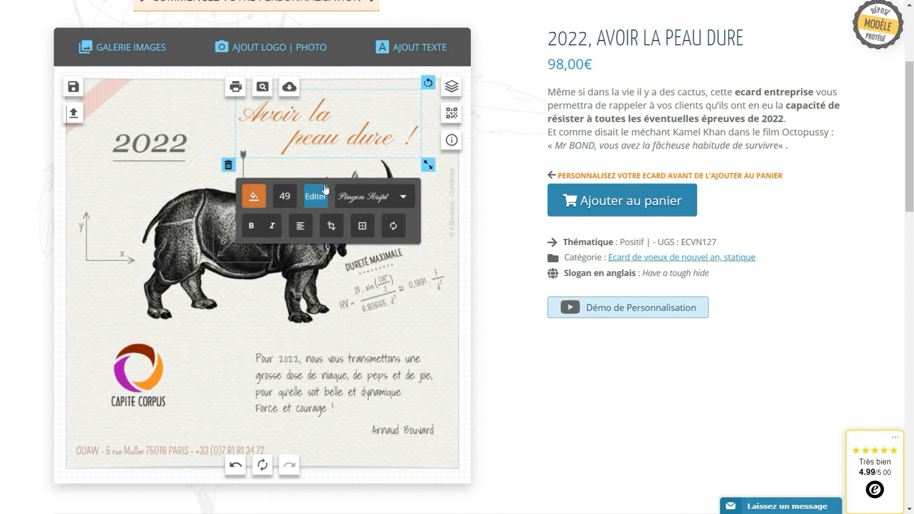
pyautogui.click(259, 193)
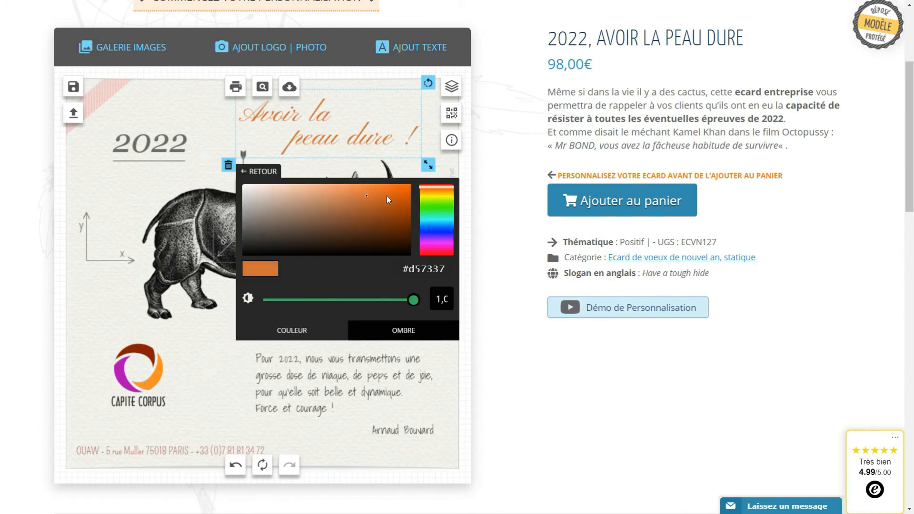
pyautogui.click(441, 199)
pyautogui.click(441, 192)
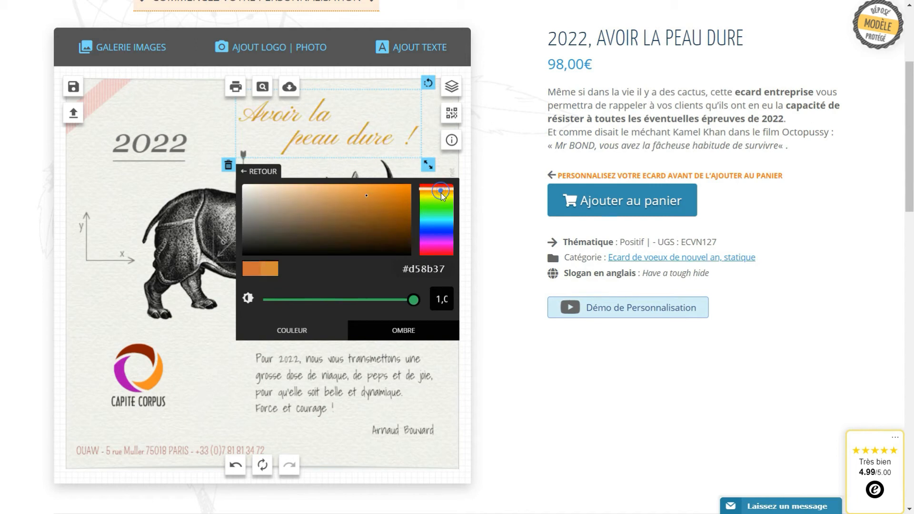
pyautogui.click(351, 193)
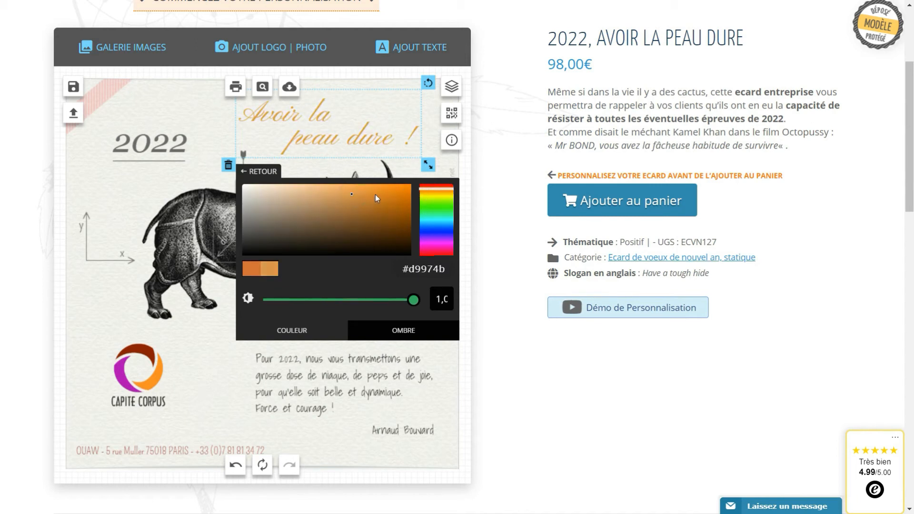
pyautogui.click(365, 189)
pyautogui.click(369, 188)
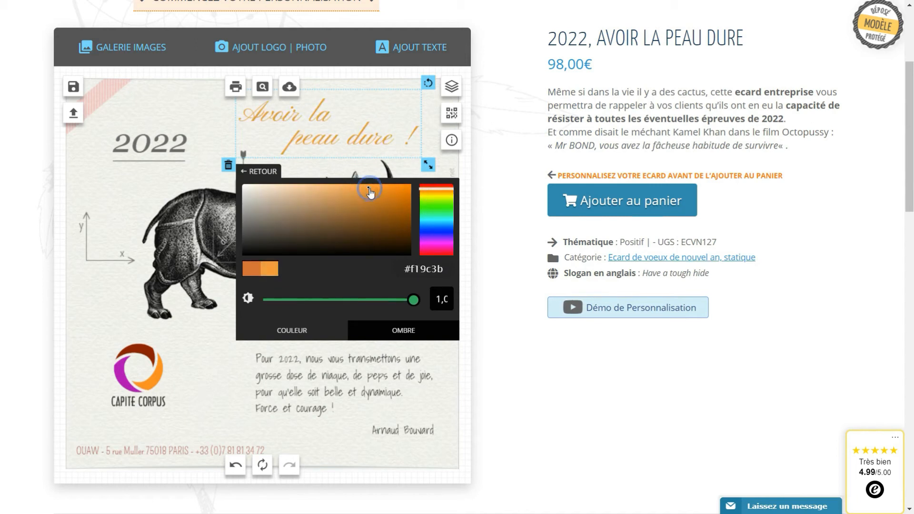
# Change the '2022' heading from grey #6c6c6c to muted purple #9065a4.
pyautogui.click(174, 150)
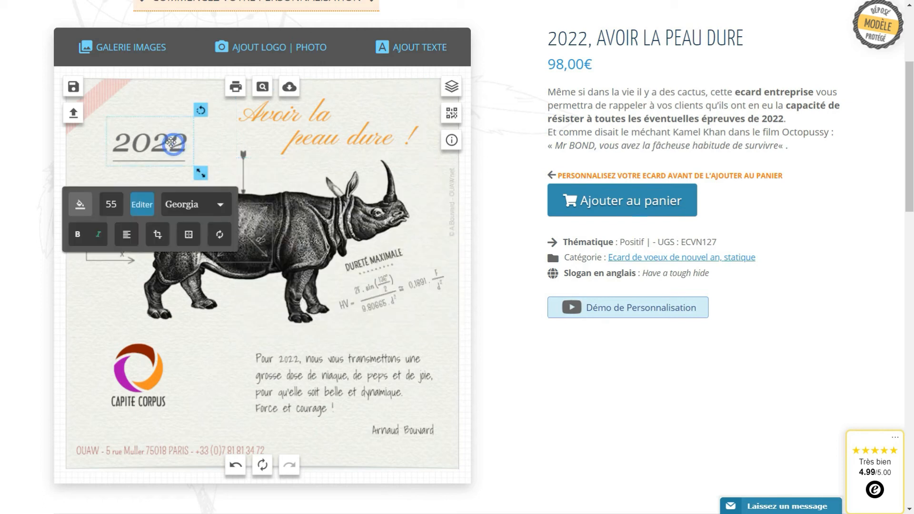
pyautogui.click(79, 210)
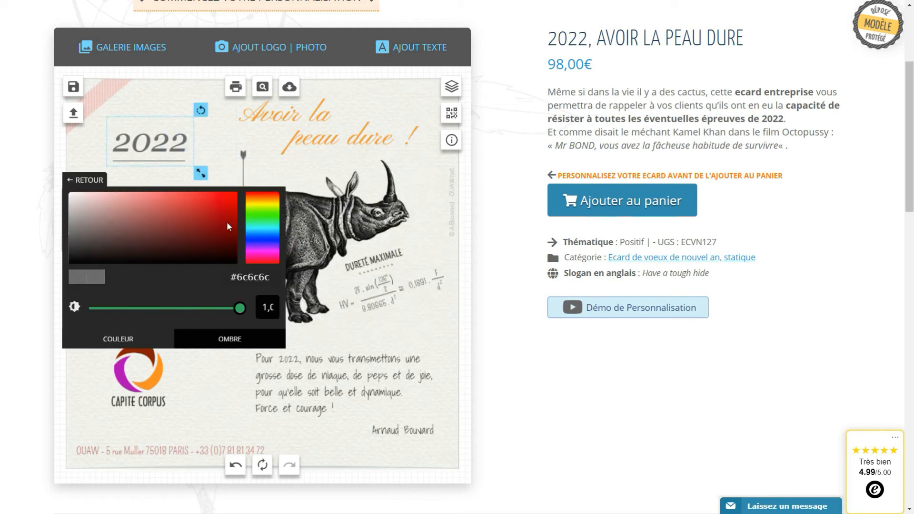
pyautogui.click(257, 247)
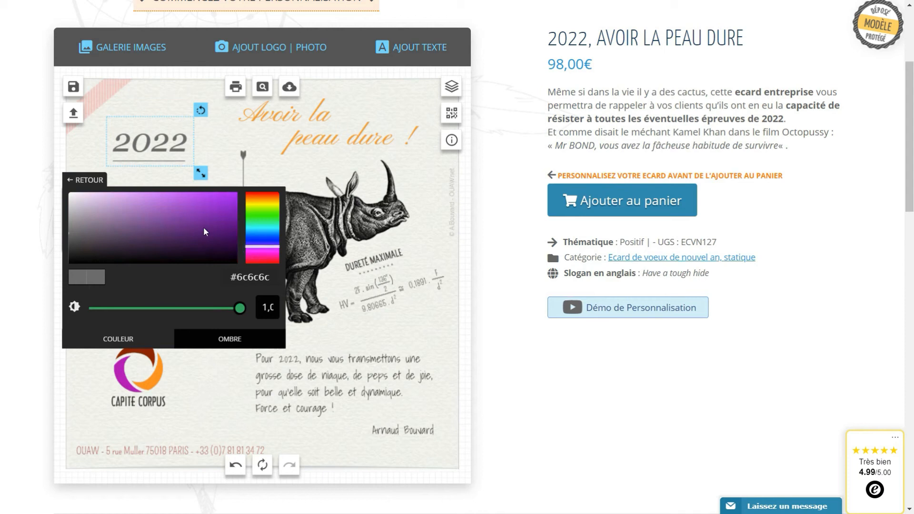
pyautogui.moveTo(141, 208); pyautogui.dragTo(128, 210)
pyautogui.click(133, 216)
pyautogui.click(133, 218)
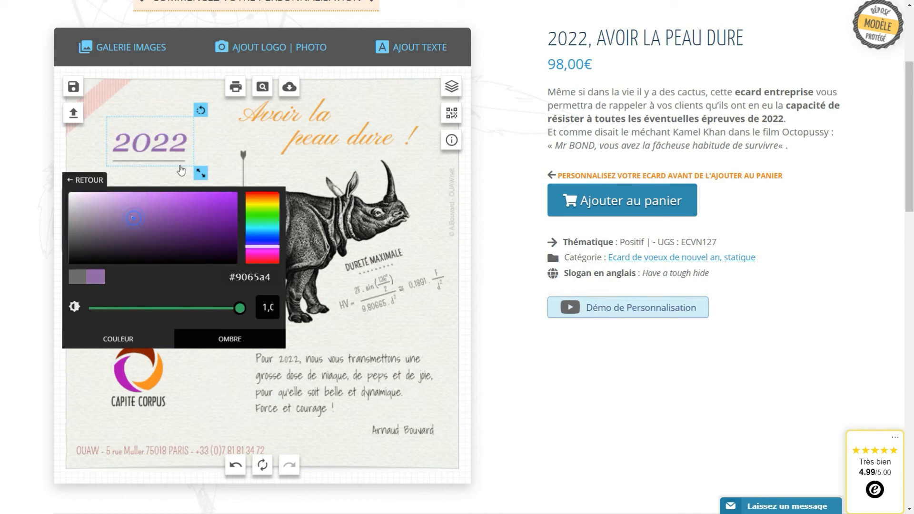
pyautogui.click(217, 148)
pyautogui.click(352, 384)
pyautogui.scroll(-3, 353, 388)
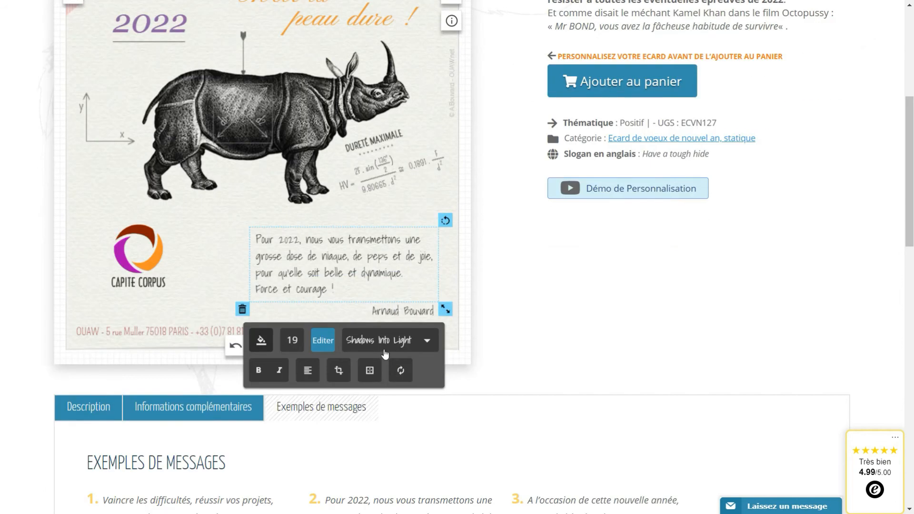
pyautogui.click(292, 341)
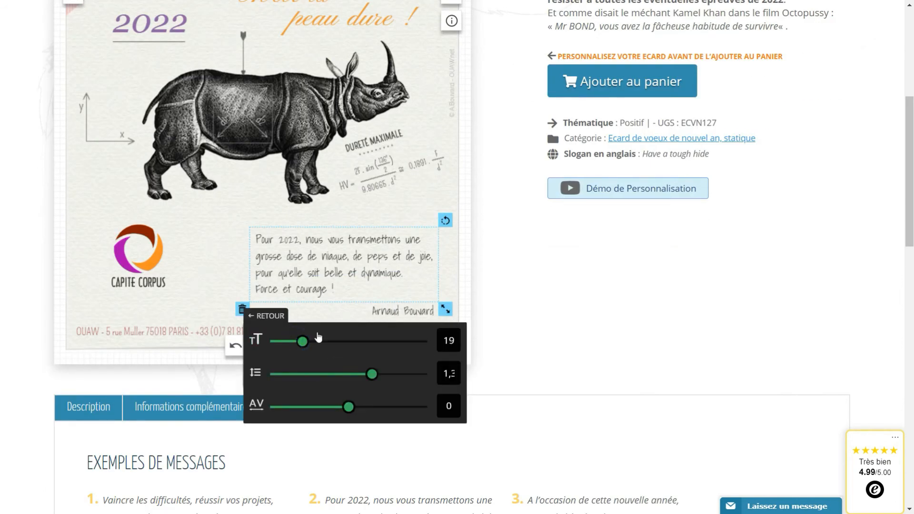
pyautogui.moveTo(304, 343)
pyautogui.mouseDown()
pyautogui.moveTo(332, 363)
pyautogui.moveTo(313, 344)
pyautogui.mouseUp()
pyautogui.click(390, 311)
pyautogui.click(338, 363)
pyautogui.click(328, 286)
pyautogui.click(299, 343)
pyautogui.moveTo(459, 344); pyautogui.dragTo(349, 343)
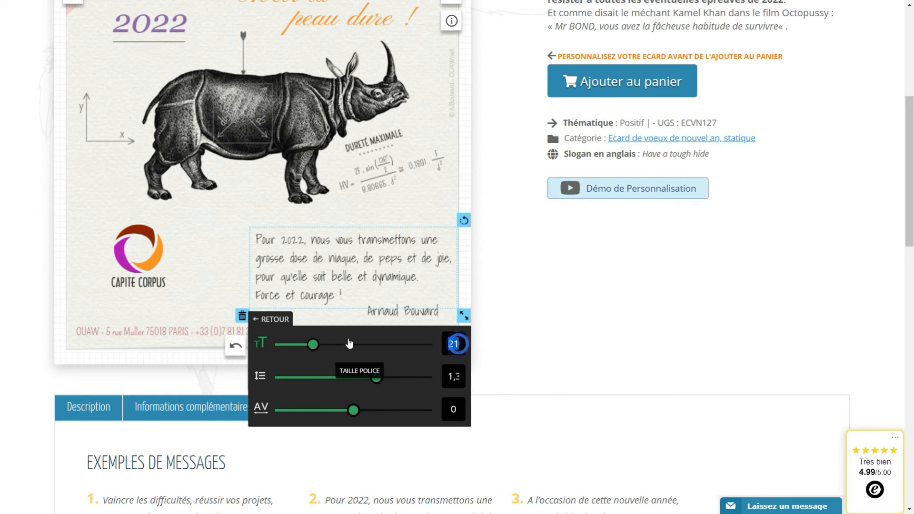
pyautogui.write('22')
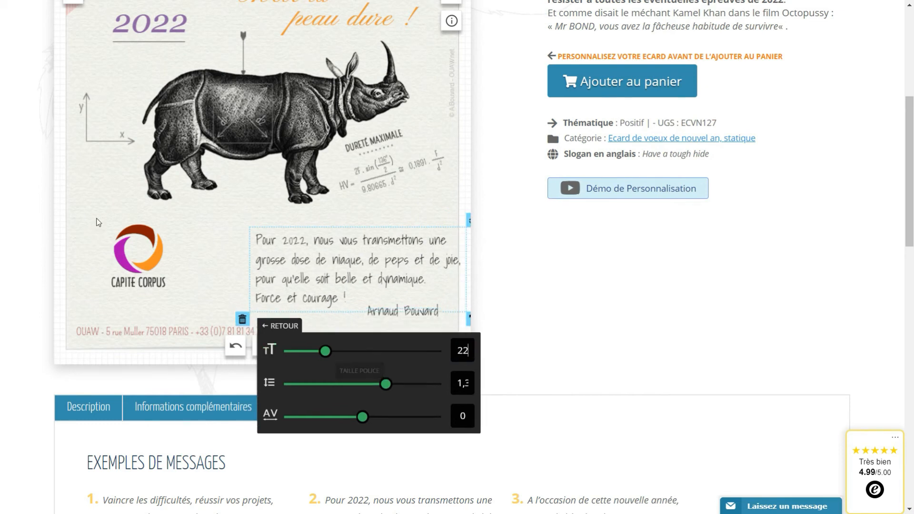
pyautogui.click(203, 247)
pyautogui.scroll(1, 203, 248)
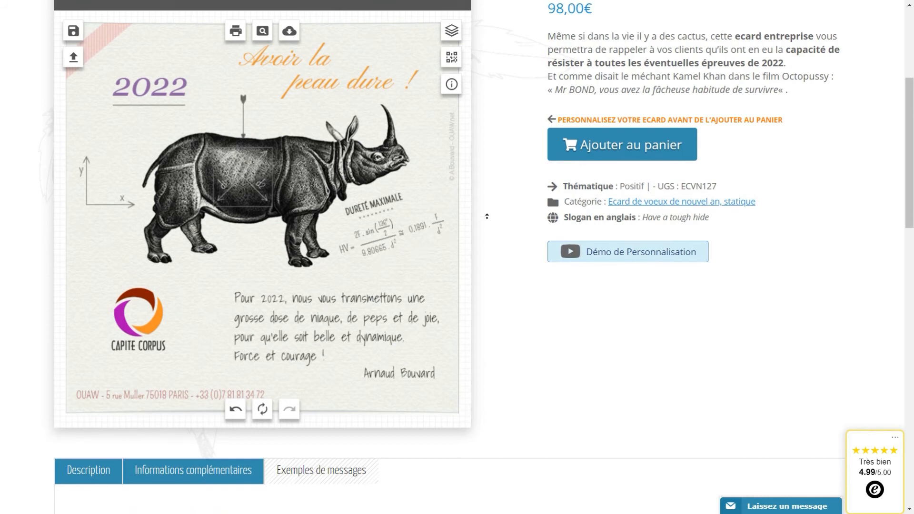
pyautogui.scroll(1, 370, 266)
pyautogui.scroll(-3, 307, 279)
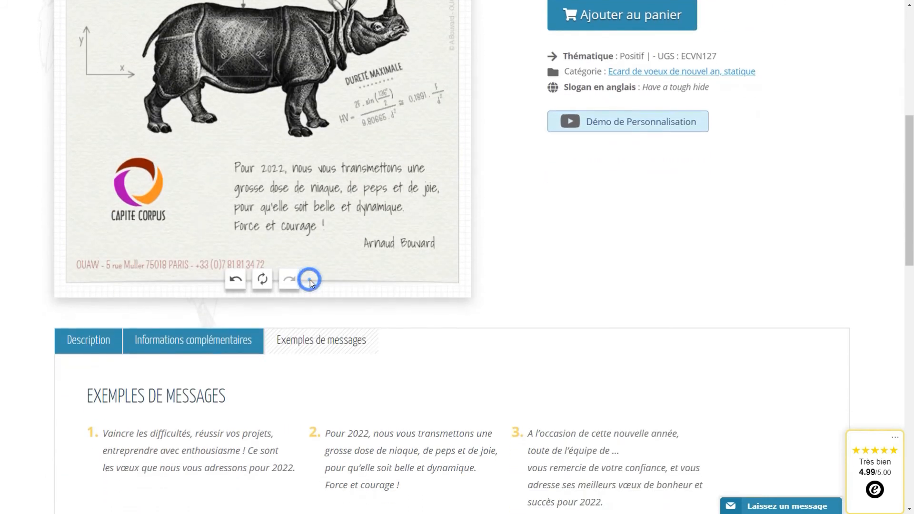
pyautogui.scroll(4, 307, 280)
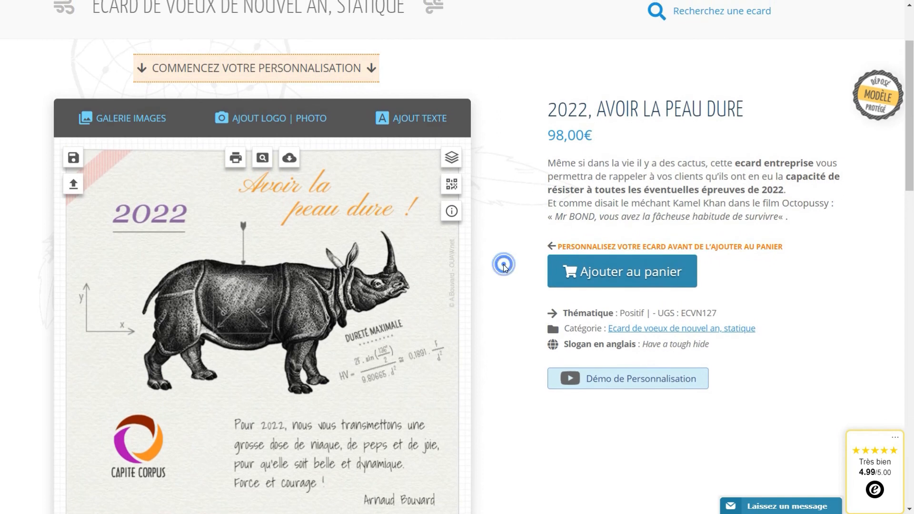
pyautogui.scroll(-1, 483, 278)
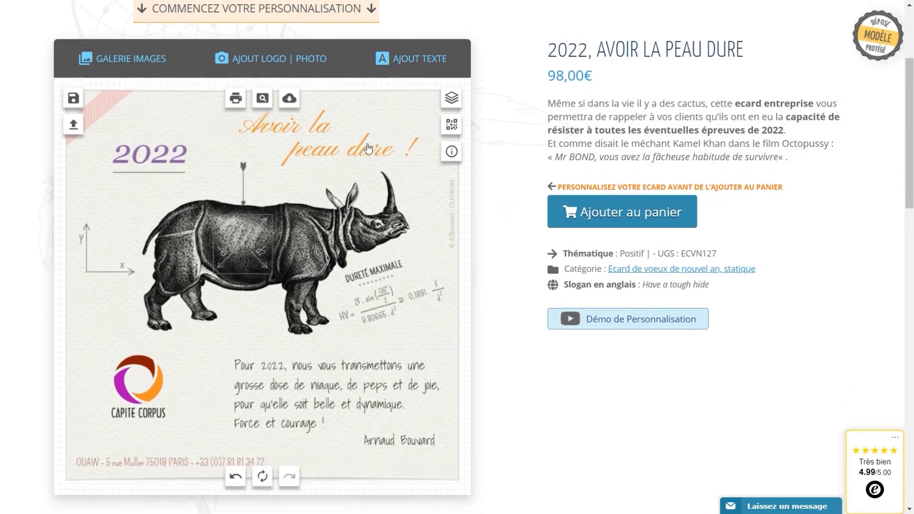
# Move the title, 2022, axes and arrow up, then shrink and reposition the rhino and formula.
pyautogui.moveTo(330, 137); pyautogui.dragTo(338, 131)
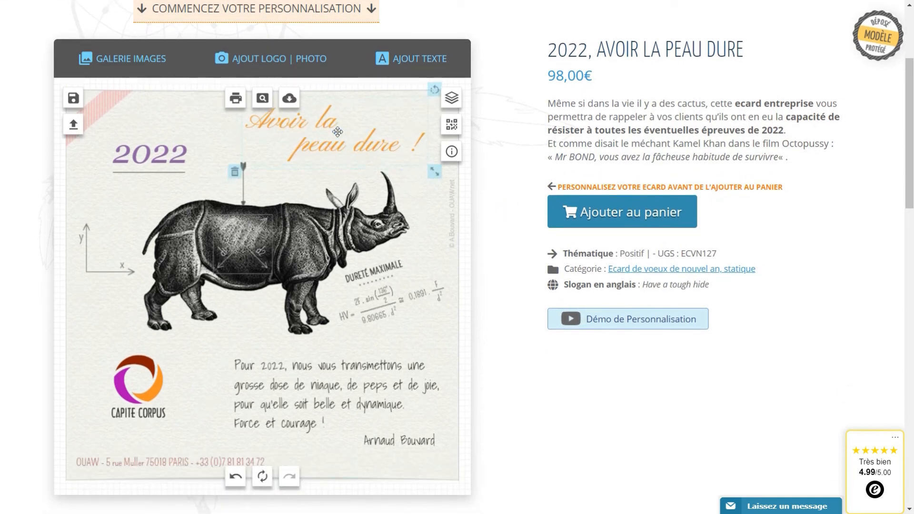
pyautogui.moveTo(155, 167); pyautogui.dragTo(150, 150)
pyautogui.moveTo(120, 266); pyautogui.dragTo(117, 233)
pyautogui.moveTo(247, 177); pyautogui.dragTo(247, 163)
pyautogui.moveTo(238, 267); pyautogui.dragTo(231, 256)
pyautogui.moveTo(403, 335); pyautogui.dragTo(383, 318)
pyautogui.moveTo(221, 227); pyautogui.dragTo(209, 222)
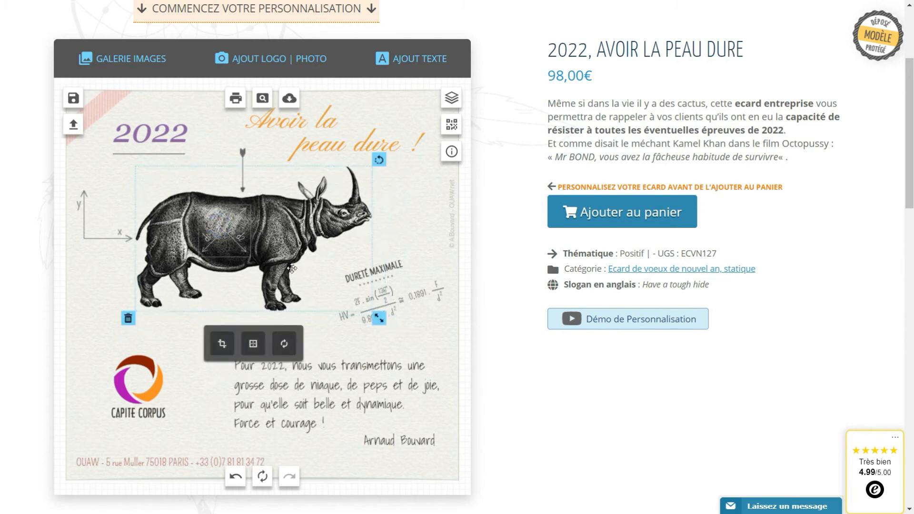
pyautogui.moveTo(402, 297); pyautogui.dragTo(394, 267)
# Place the greeting beside the Capite Corpus logo, shrink it, and set the signature beneath.
pyautogui.moveTo(146, 399); pyautogui.dragTo(127, 372)
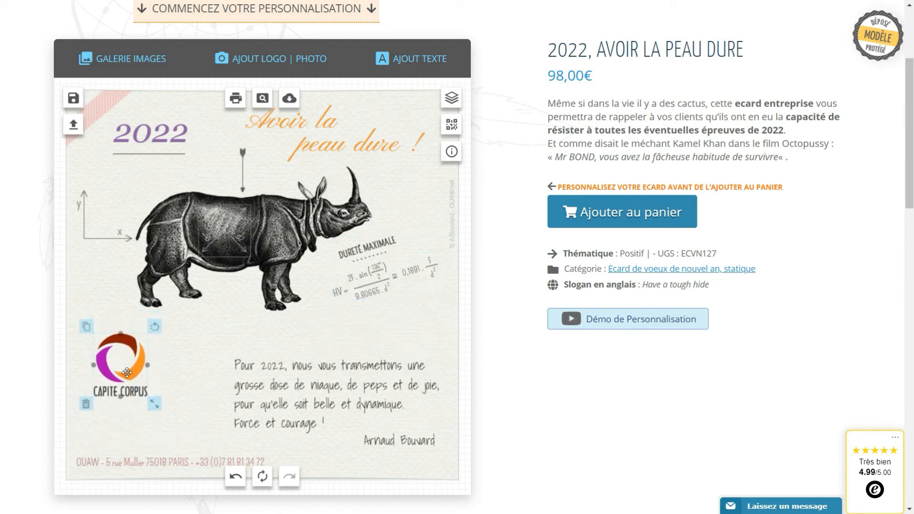
pyautogui.moveTo(291, 389); pyautogui.dragTo(227, 367)
pyautogui.moveTo(384, 420); pyautogui.dragTo(379, 418)
pyautogui.moveTo(301, 387); pyautogui.dragTo(291, 387)
pyautogui.moveTo(394, 441); pyautogui.dragTo(308, 427)
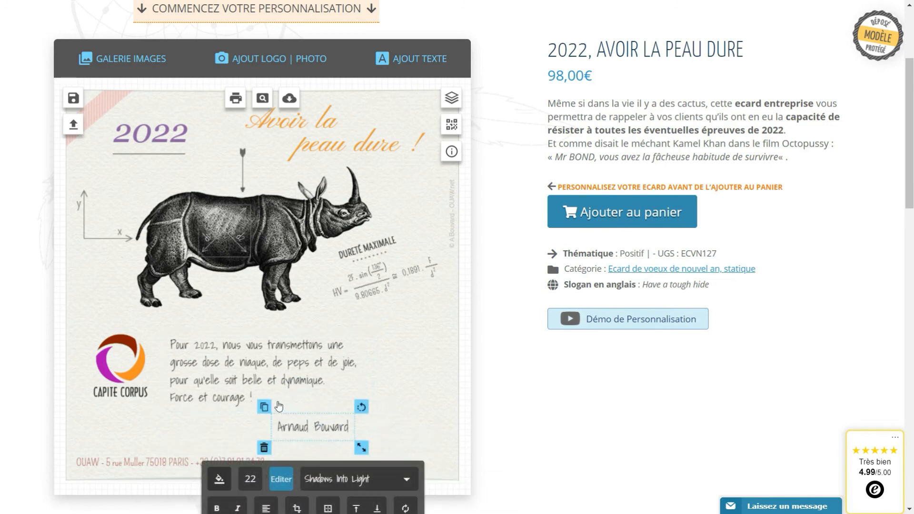
pyautogui.click(406, 329)
pyautogui.moveTo(379, 251); pyautogui.dragTo(380, 246)
pyautogui.moveTo(217, 365); pyautogui.dragTo(211, 363)
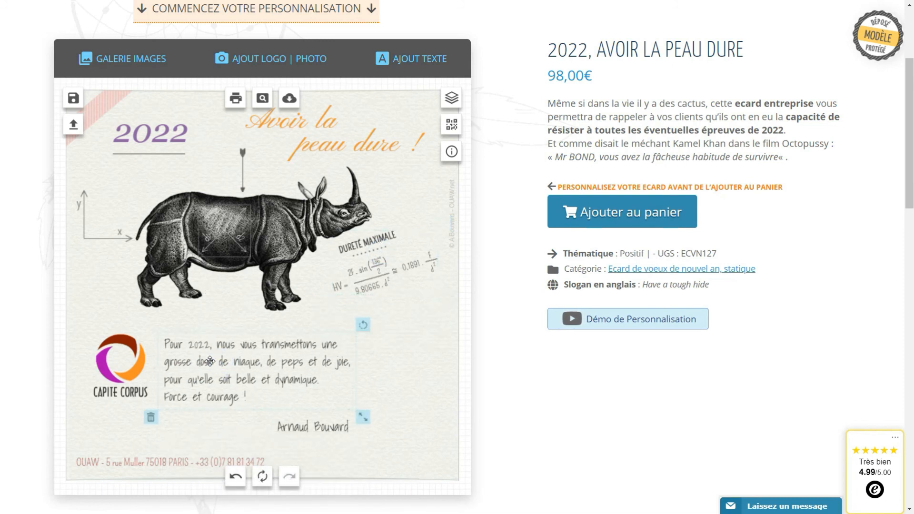
pyautogui.moveTo(330, 422); pyautogui.dragTo(330, 418)
pyautogui.click(412, 320)
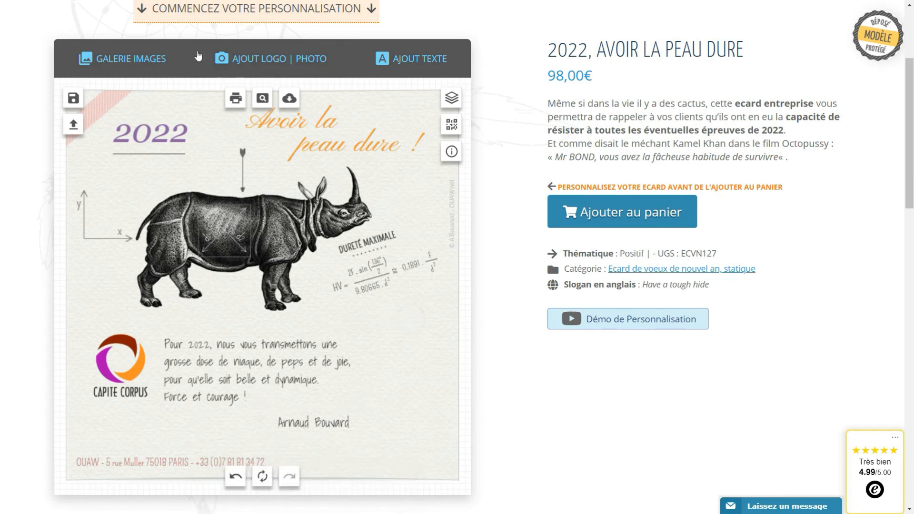
# Add a white Post-it sticker from Galerie Images, shrunk and tilted, right of the greeting.
pyautogui.click(128, 67)
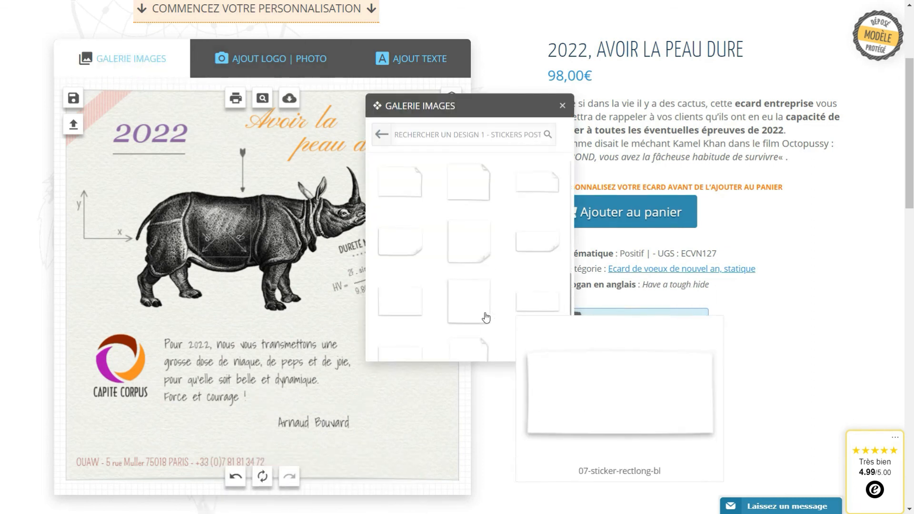
pyautogui.click(467, 311)
pyautogui.moveTo(281, 311); pyautogui.dragTo(394, 384)
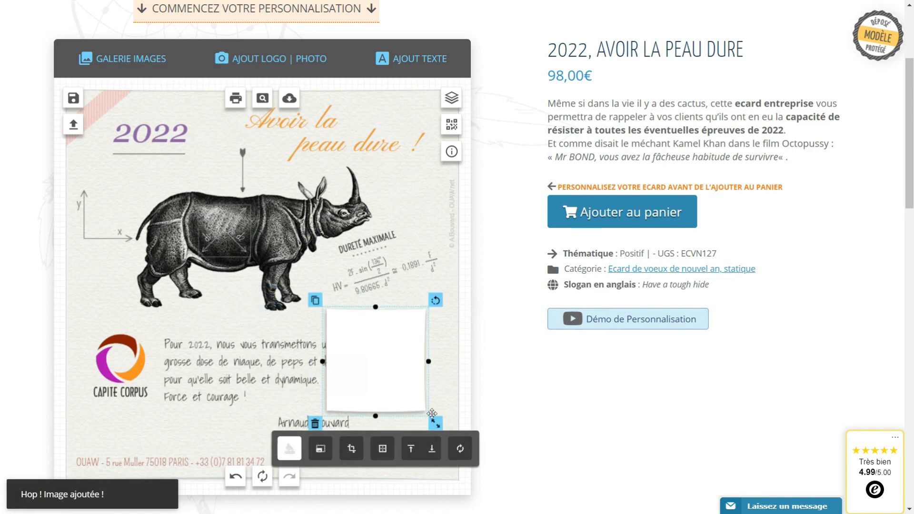
pyautogui.moveTo(429, 419); pyautogui.dragTo(421, 410)
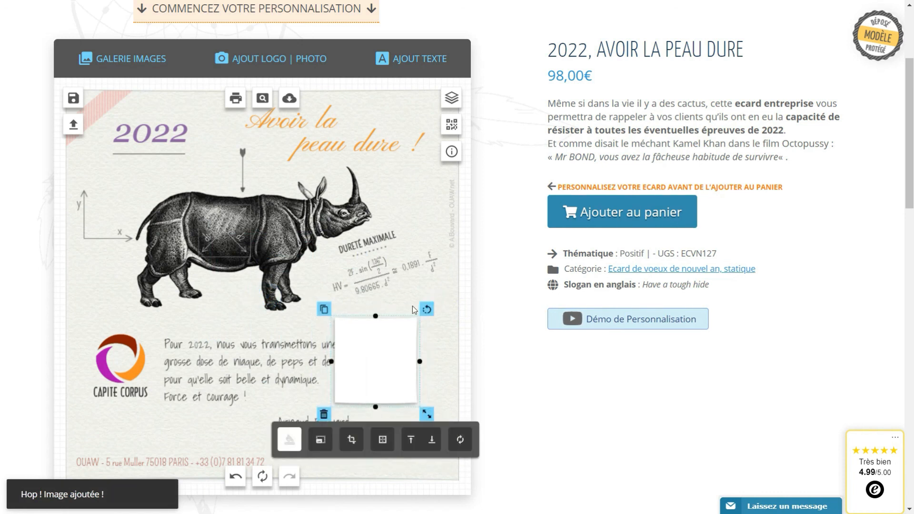
pyautogui.moveTo(421, 304); pyautogui.dragTo(427, 308)
pyautogui.moveTo(380, 354); pyautogui.dragTo(405, 353)
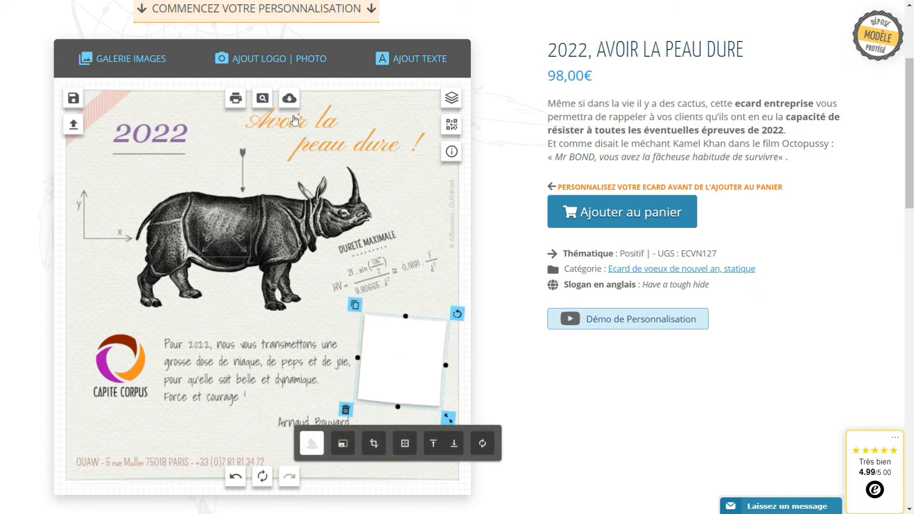
# Upload linkedin-profil-photo.jpg from the computer onto the card.
pyautogui.click(294, 68)
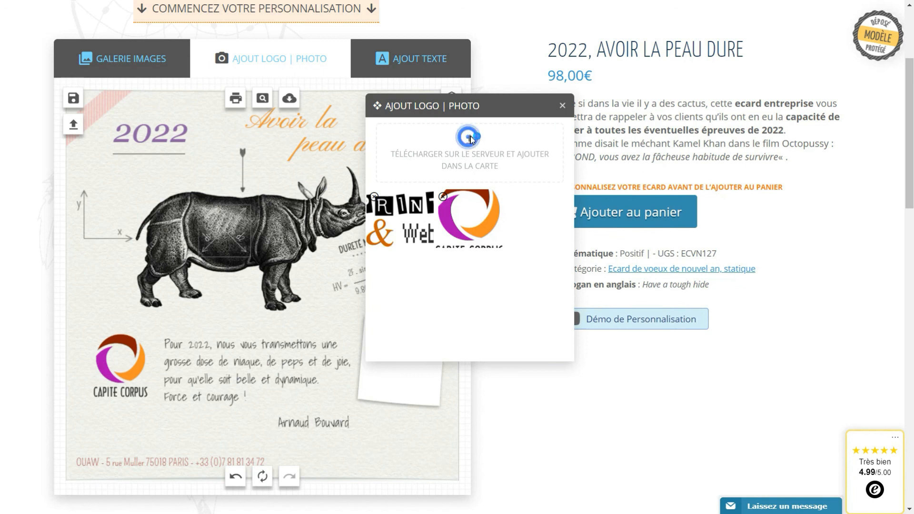
pyautogui.click(472, 138)
pyautogui.click(416, 173)
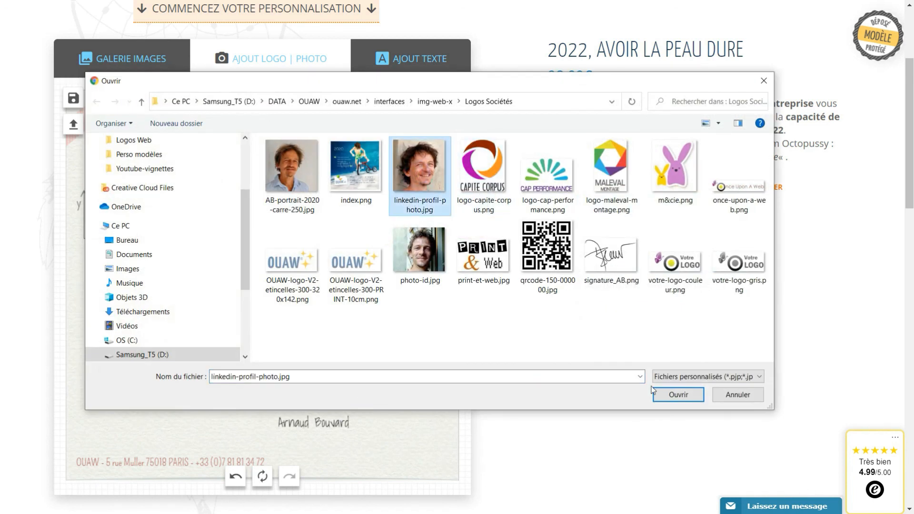
pyautogui.click(666, 398)
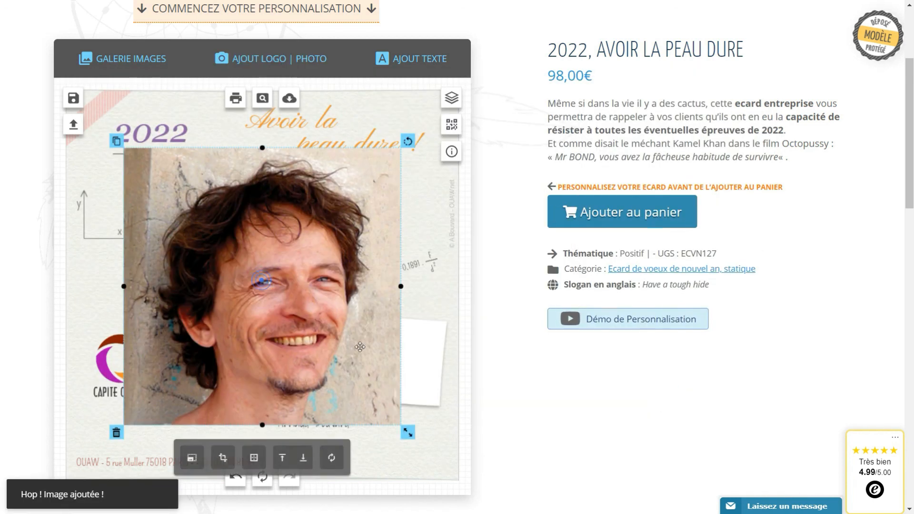
# Shrink the portrait photo and fit it, slightly tilted, inside the white sticker frame.
pyautogui.moveTo(407, 432); pyautogui.dragTo(312, 335)
pyautogui.moveTo(272, 303); pyautogui.dragTo(413, 376)
pyautogui.moveTo(451, 312); pyautogui.dragTo(453, 315)
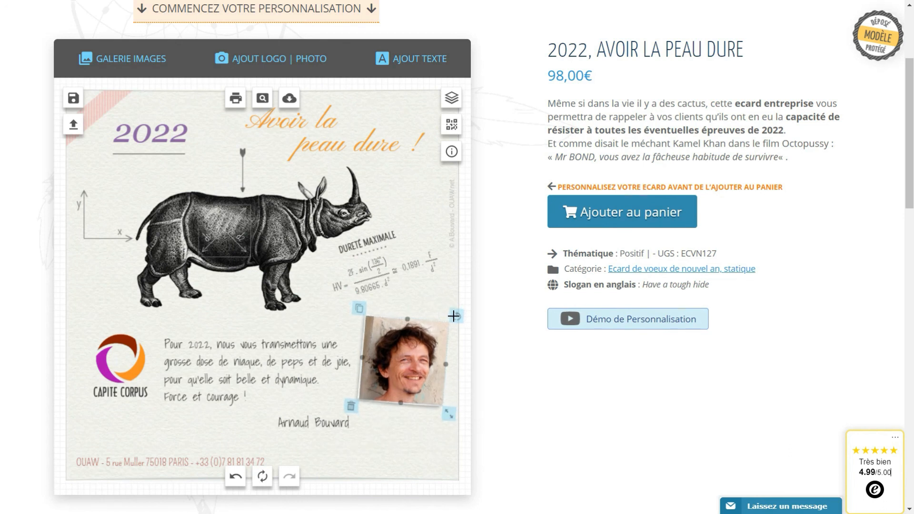
pyautogui.moveTo(448, 413); pyautogui.dragTo(443, 407)
pyautogui.moveTo(403, 373); pyautogui.dragTo(402, 372)
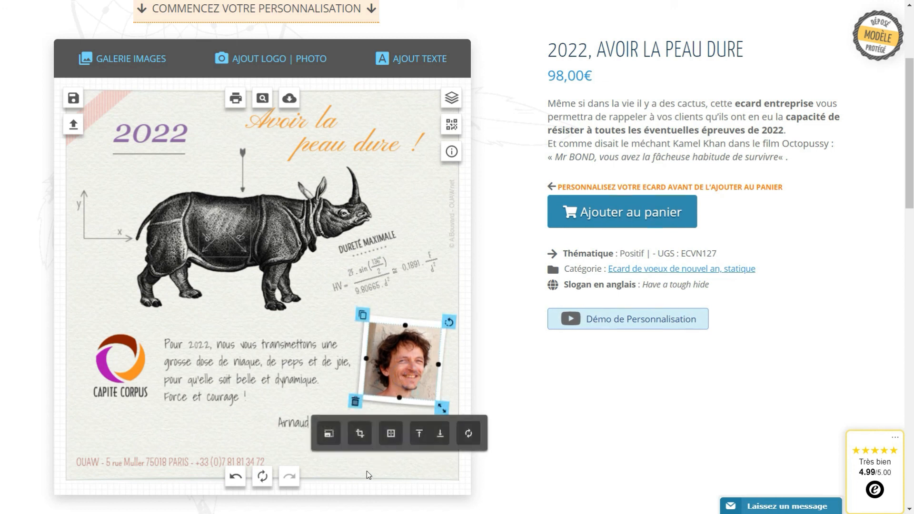
pyautogui.click(367, 471)
# Raise the greeting text, move the signature below the photo, and lower the photo slightly.
pyautogui.moveTo(270, 378); pyautogui.dragTo(267, 353)
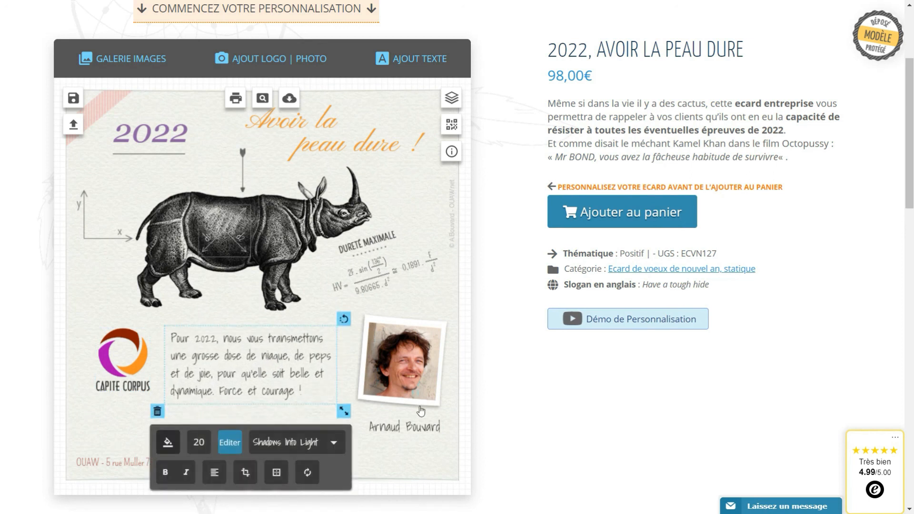
pyautogui.moveTo(402, 429); pyautogui.dragTo(396, 439)
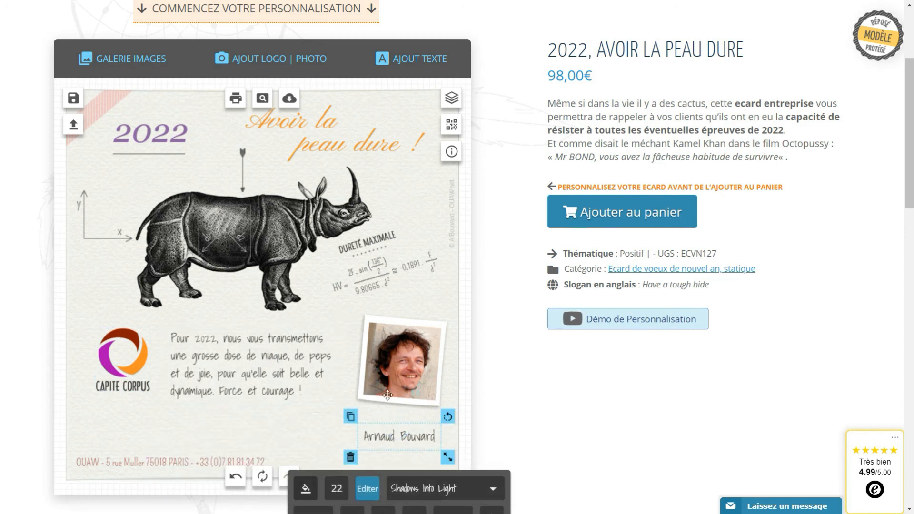
pyautogui.click(307, 430)
pyautogui.moveTo(400, 366); pyautogui.dragTo(398, 380)
pyautogui.click(251, 428)
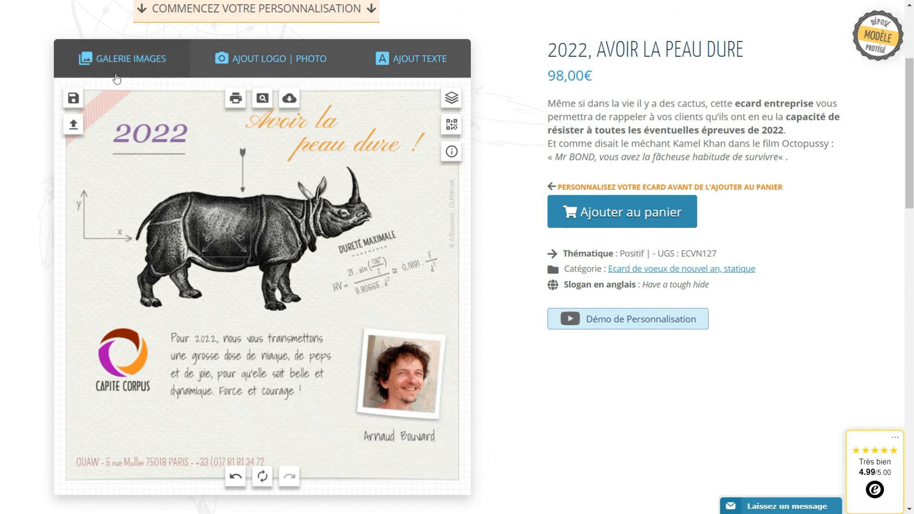
# Save the card as the creation crea2.
pyautogui.click(72, 98)
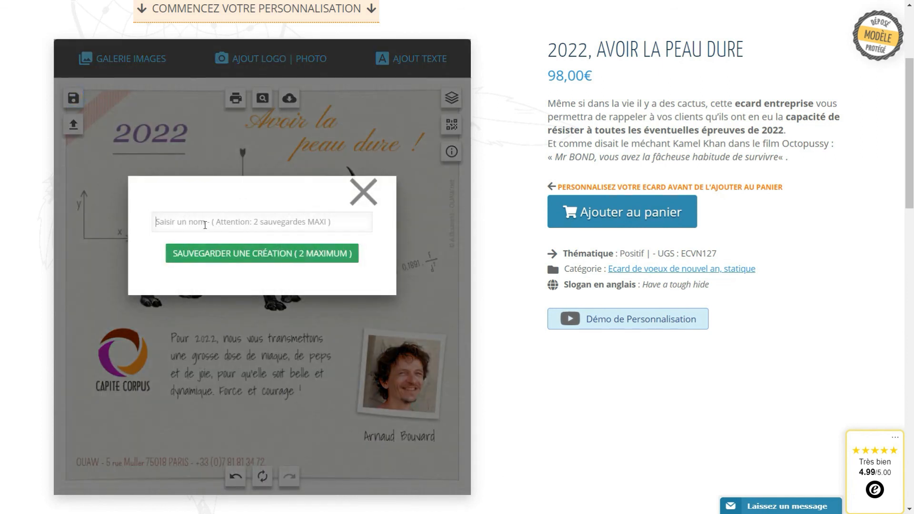
pyautogui.write('q')
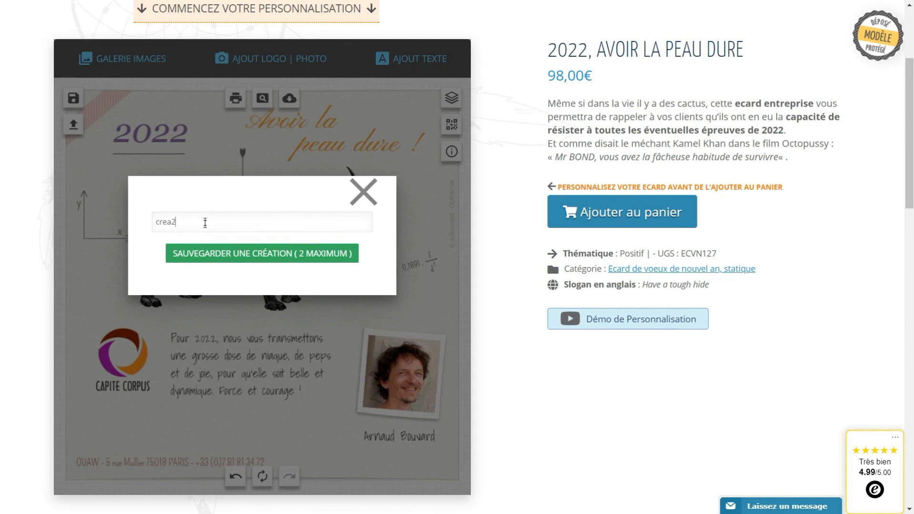
pyautogui.click(194, 257)
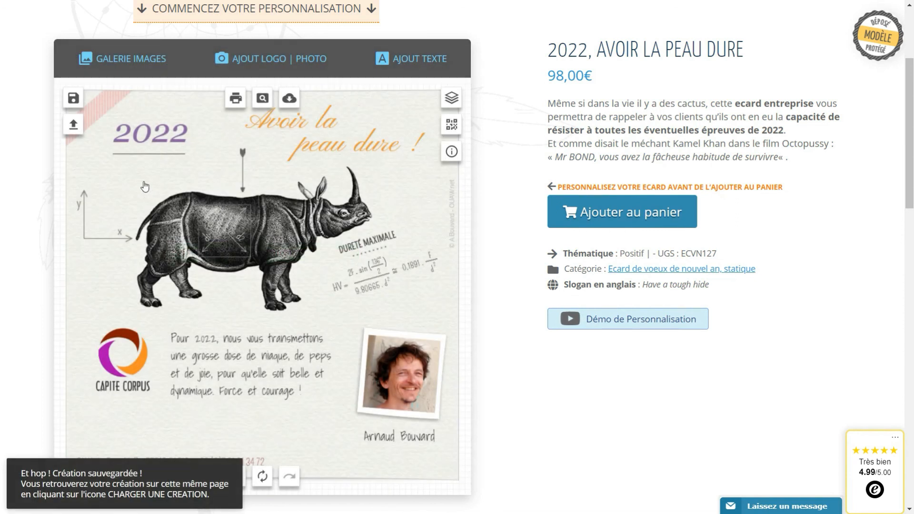
# Load the crea2 creation from the saved-creations list, then close the list.
pyautogui.click(74, 125)
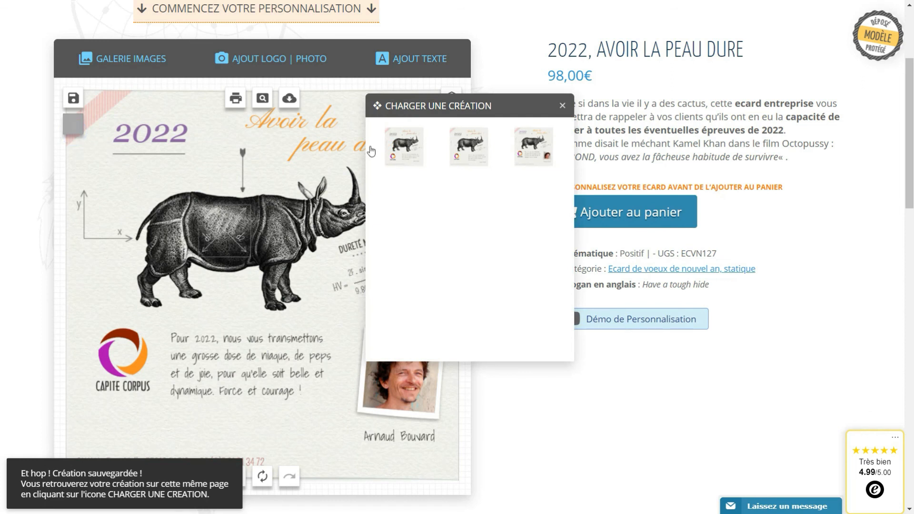
pyautogui.moveTo(464, 114); pyautogui.dragTo(624, 208)
pyautogui.click(631, 242)
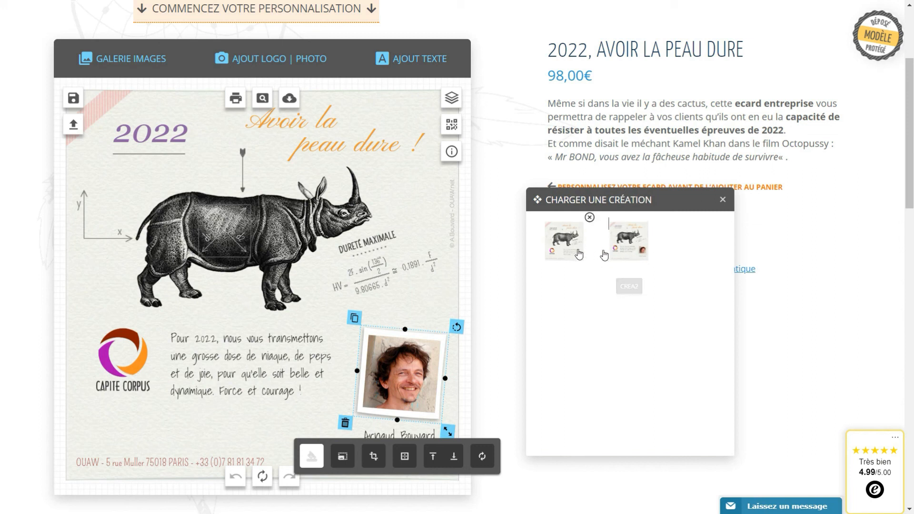
pyautogui.click(620, 247)
pyautogui.moveTo(622, 199); pyautogui.dragTo(628, 306)
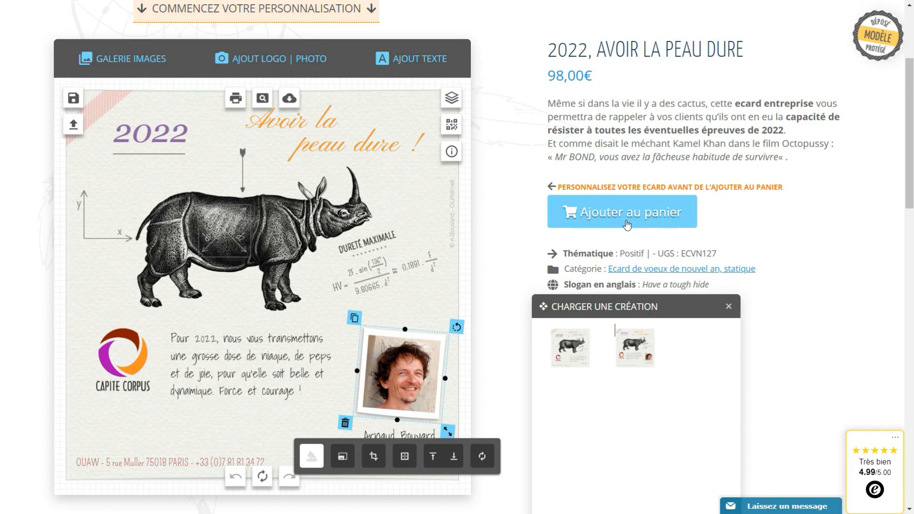
pyautogui.click(724, 307)
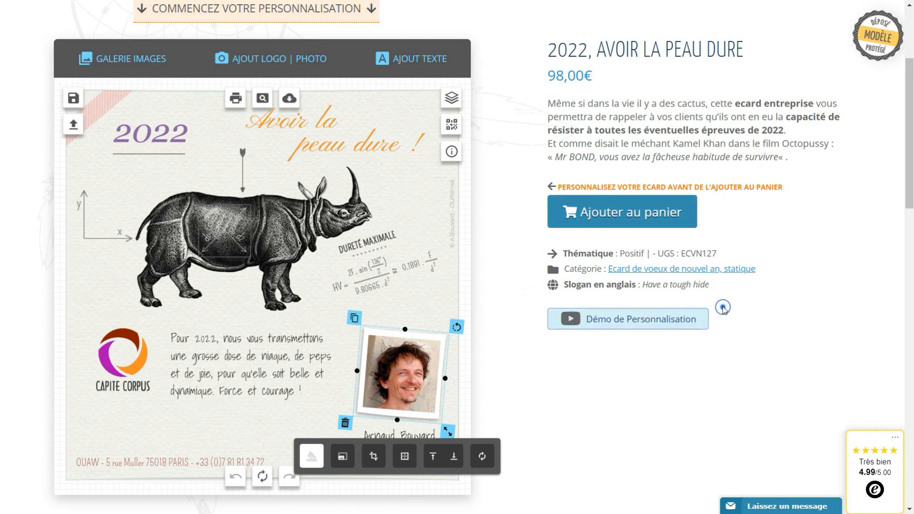
pyautogui.click(711, 407)
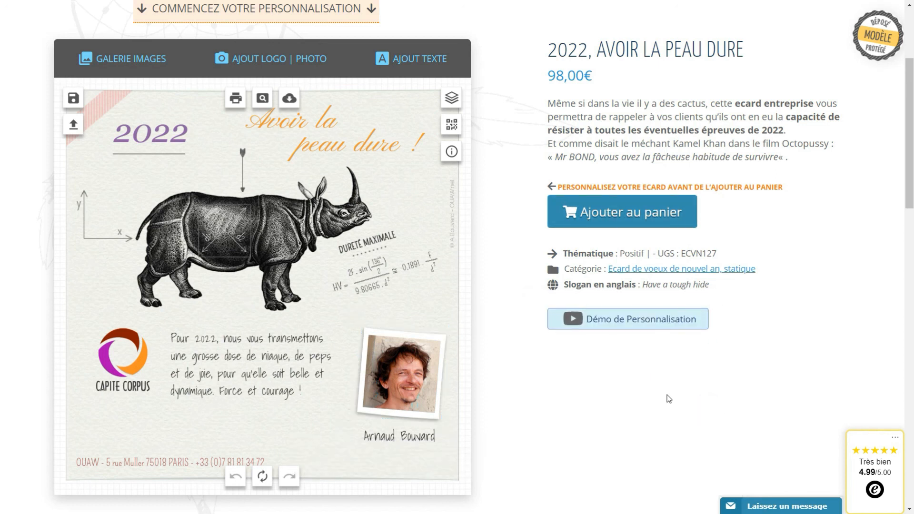